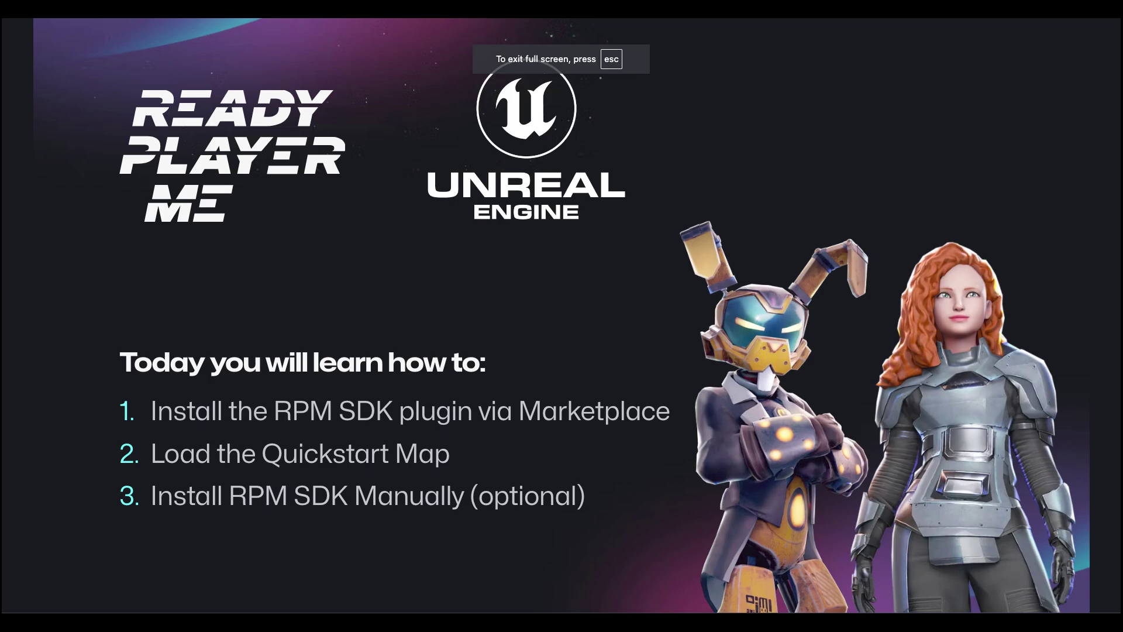
Advance the slides to '1. How to Install the RPM SDK plugin via Marketplace'
key(Right)
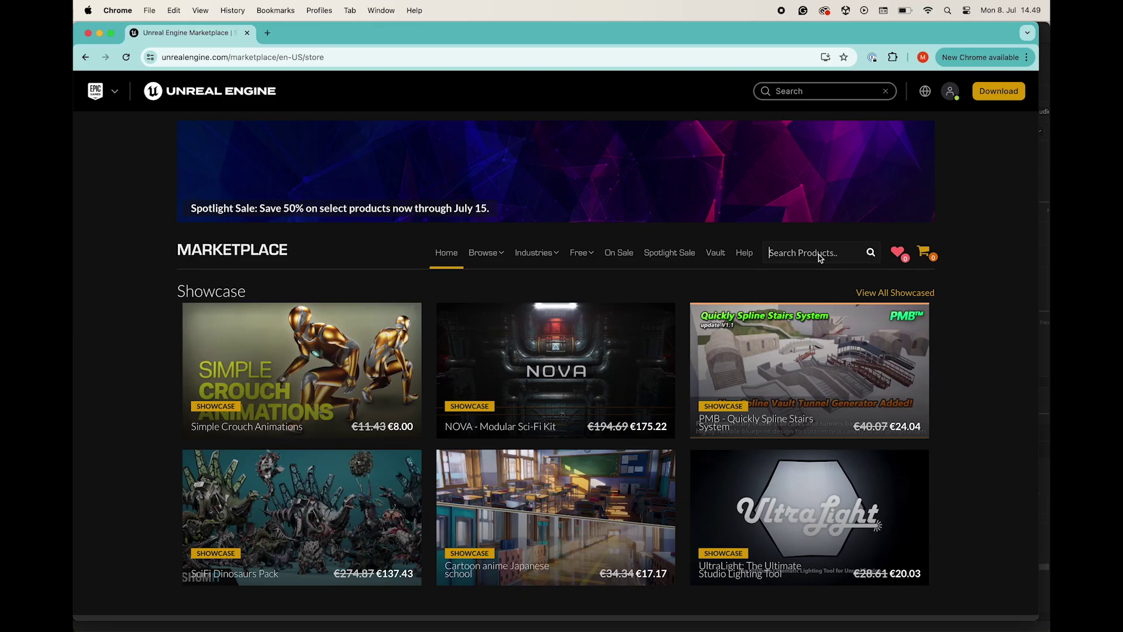
Search the Marketplace for 'ready player me' and open the Avatar and Character Creator page in the Launcher
click(789, 253)
text(ready player me)
key(Return)
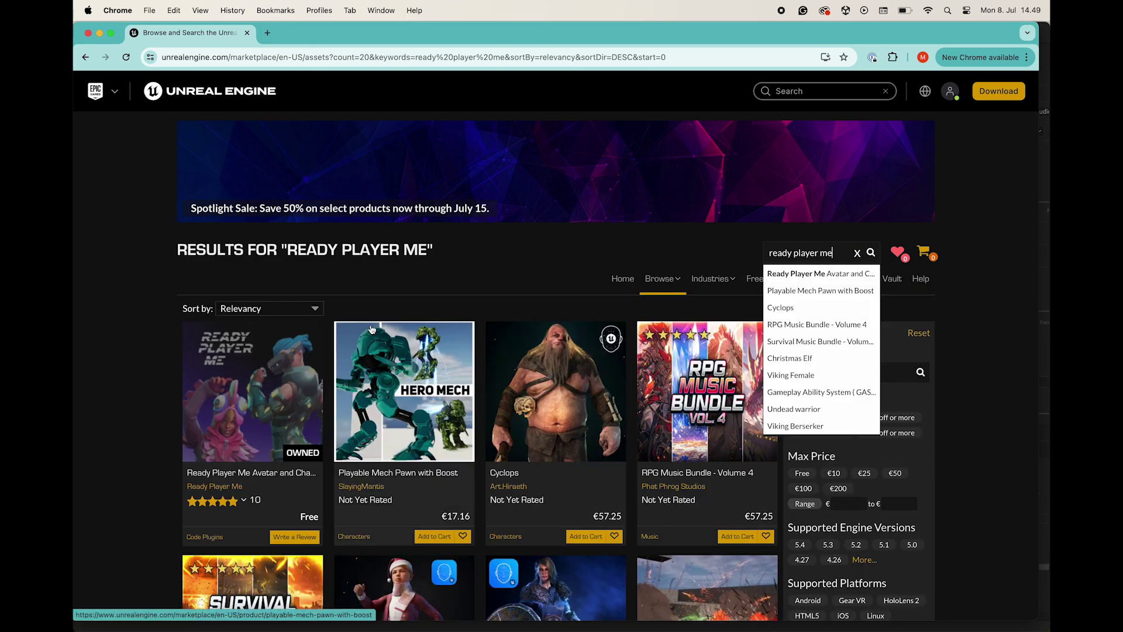
scroll(170, 391, down, 1)
click(222, 389)
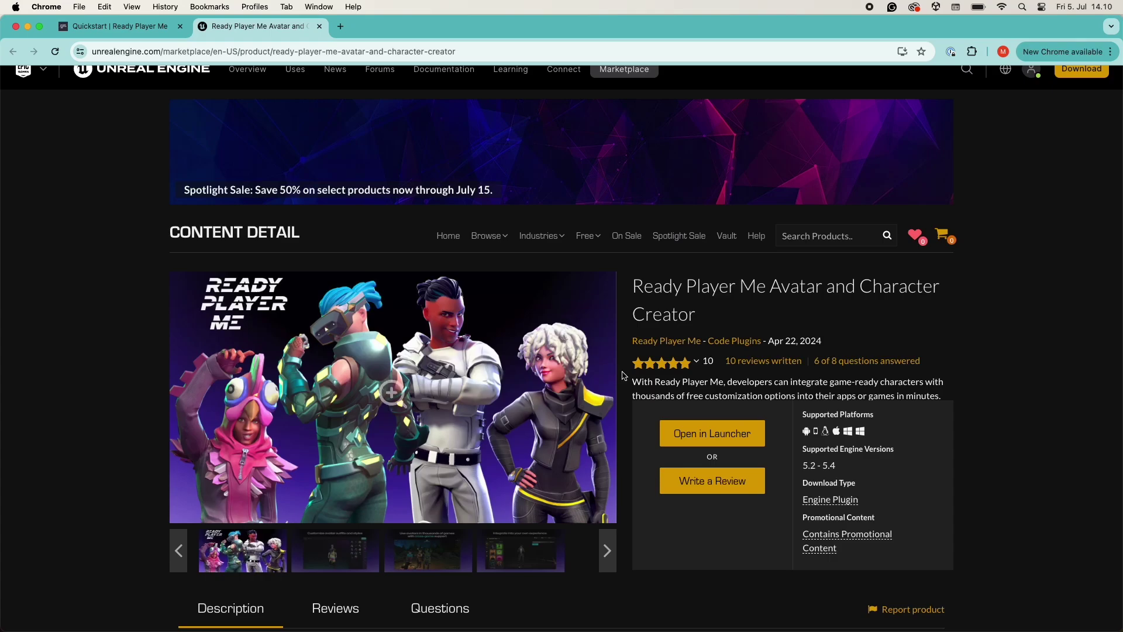
click(687, 433)
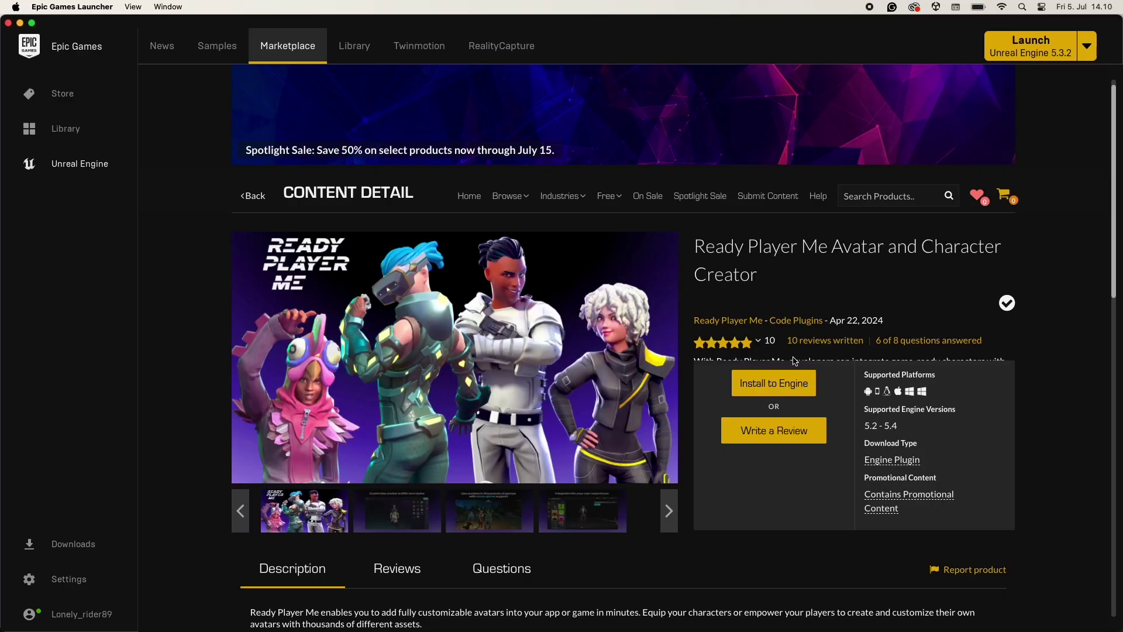
Install the Ready Player Me plugin to engine 5.4, check 5.4.2's installed plugins, then launch 5.4.2
click(772, 387)
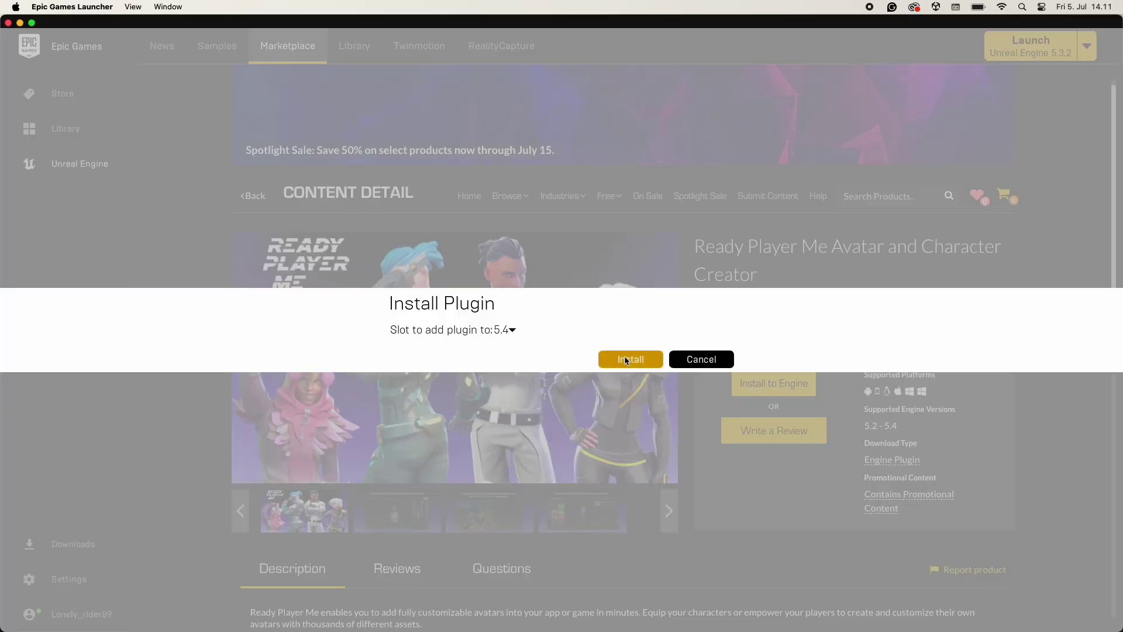
click(625, 360)
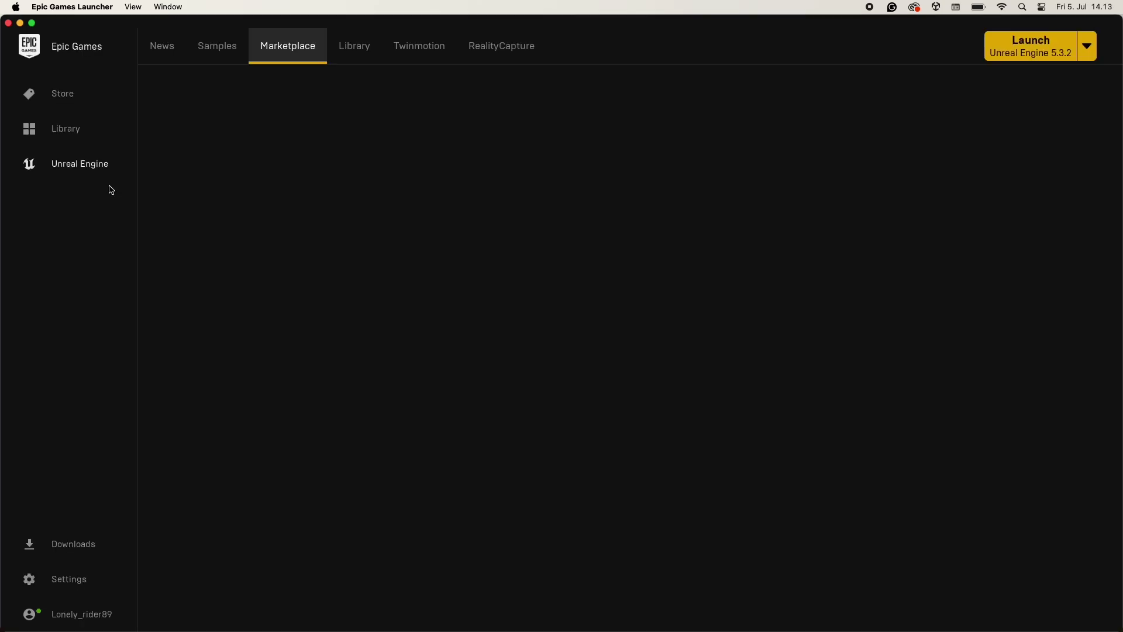
click(353, 47)
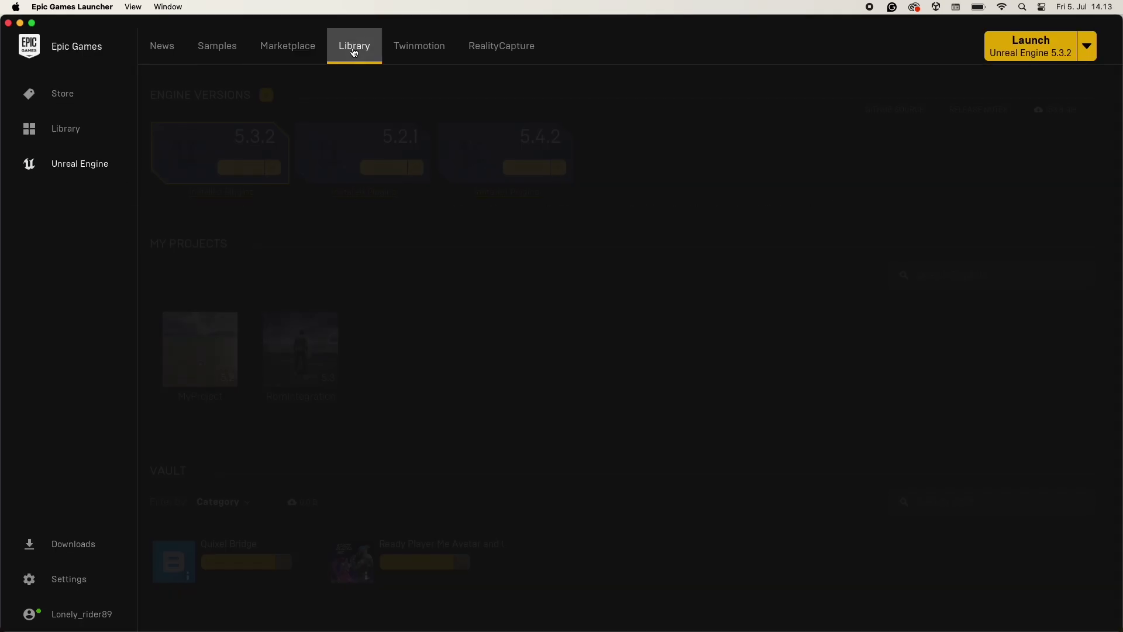
click(558, 167)
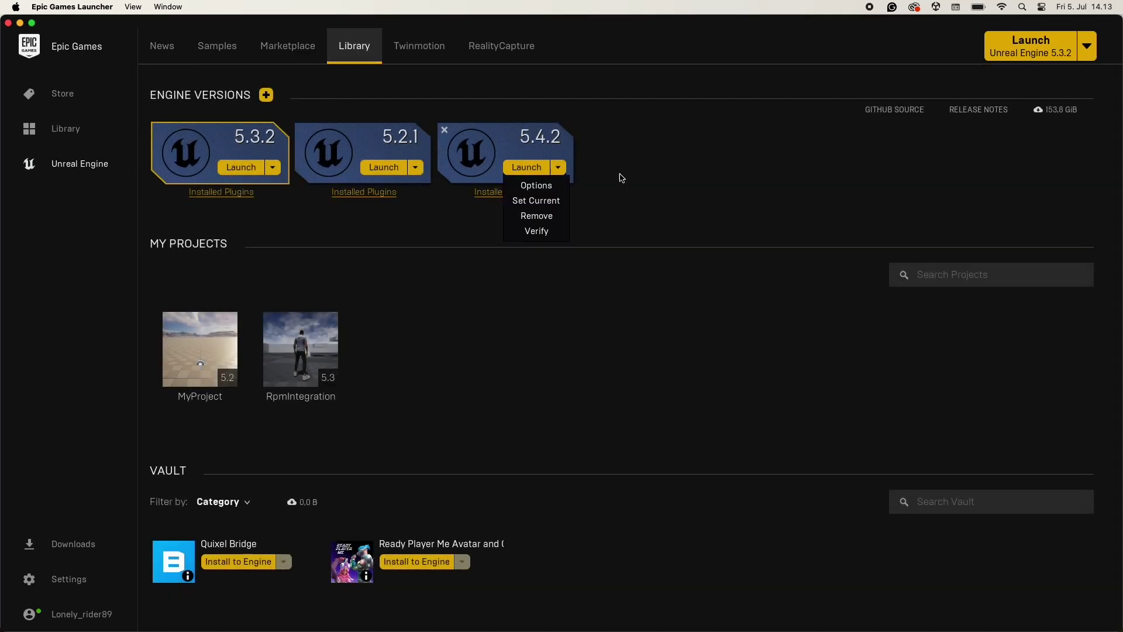
click(538, 195)
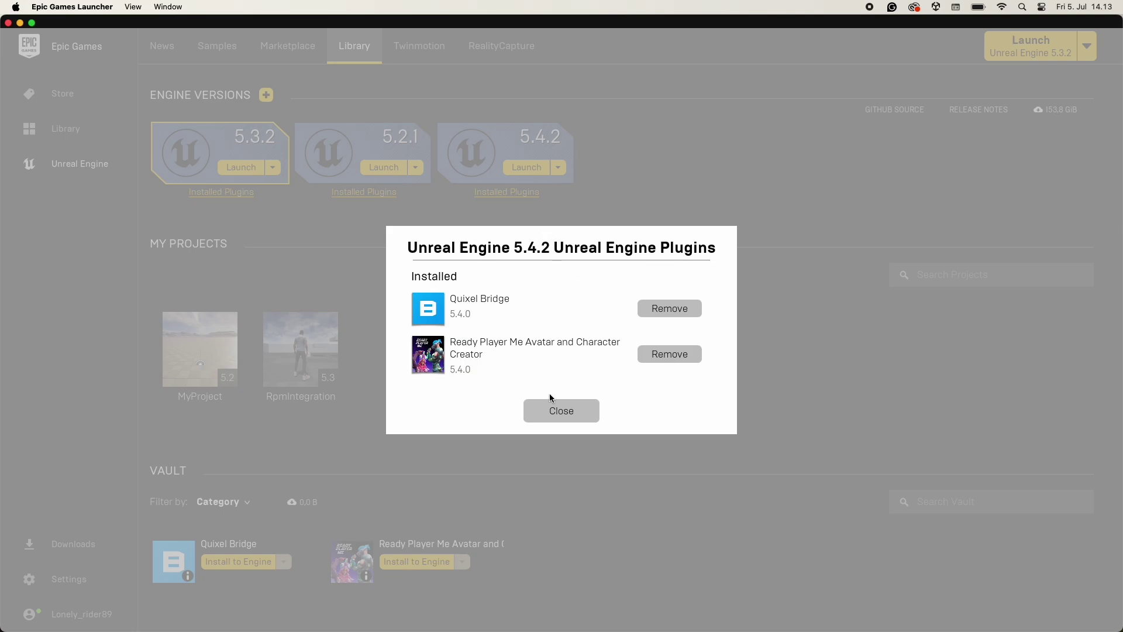
click(551, 411)
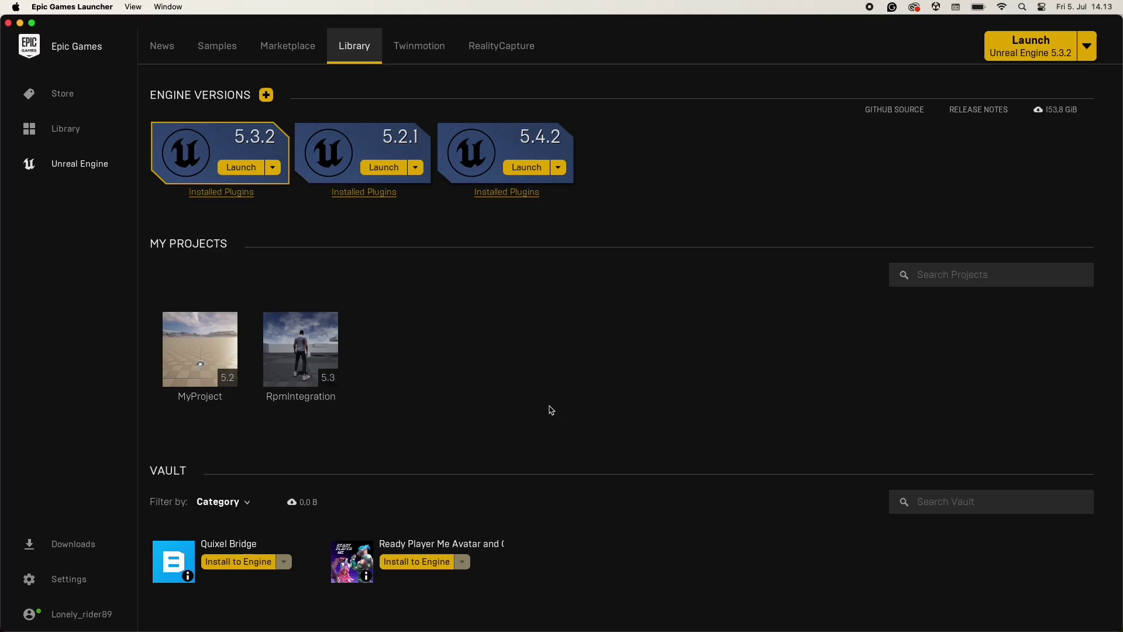
click(519, 168)
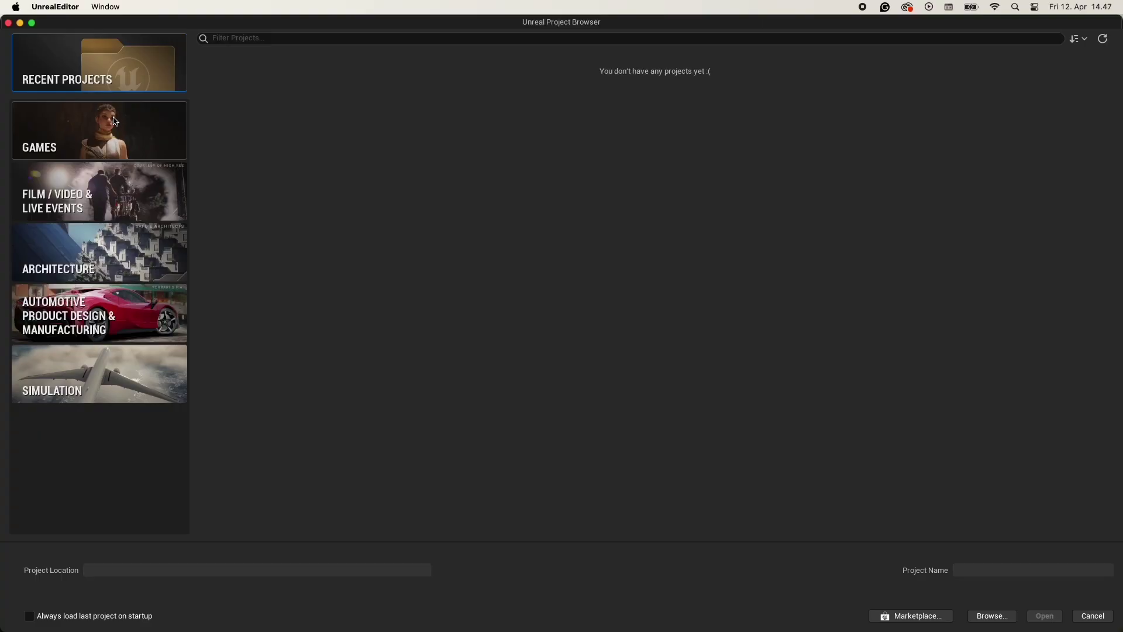
Start a Games > Blank project named RpmIntegration
click(116, 122)
click(420, 103)
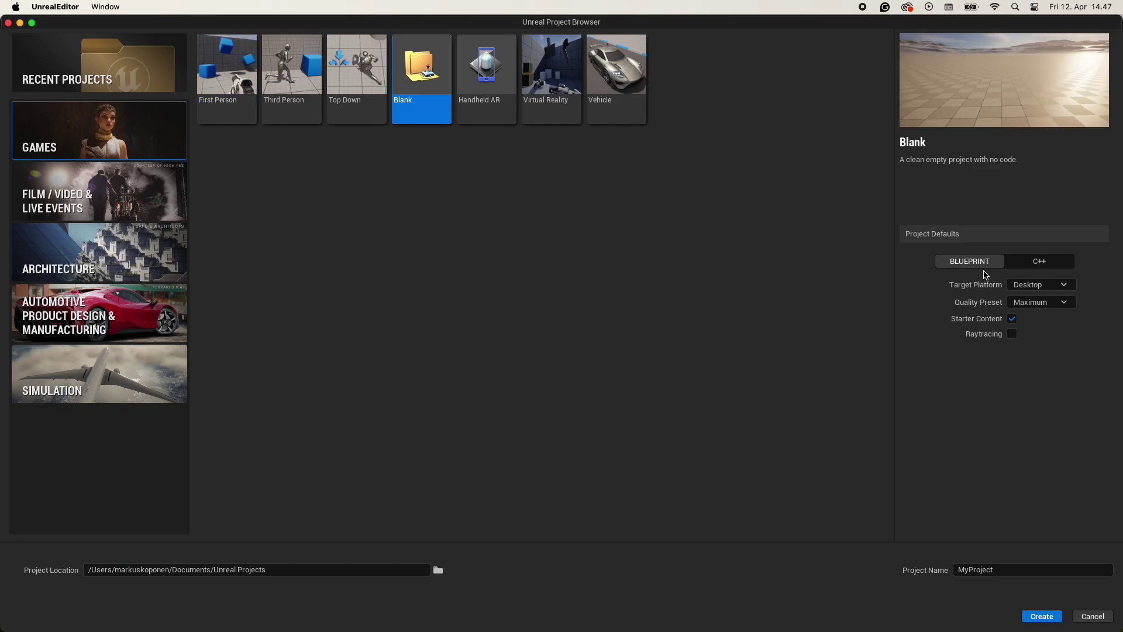
click(1007, 569)
text(RpmIn)
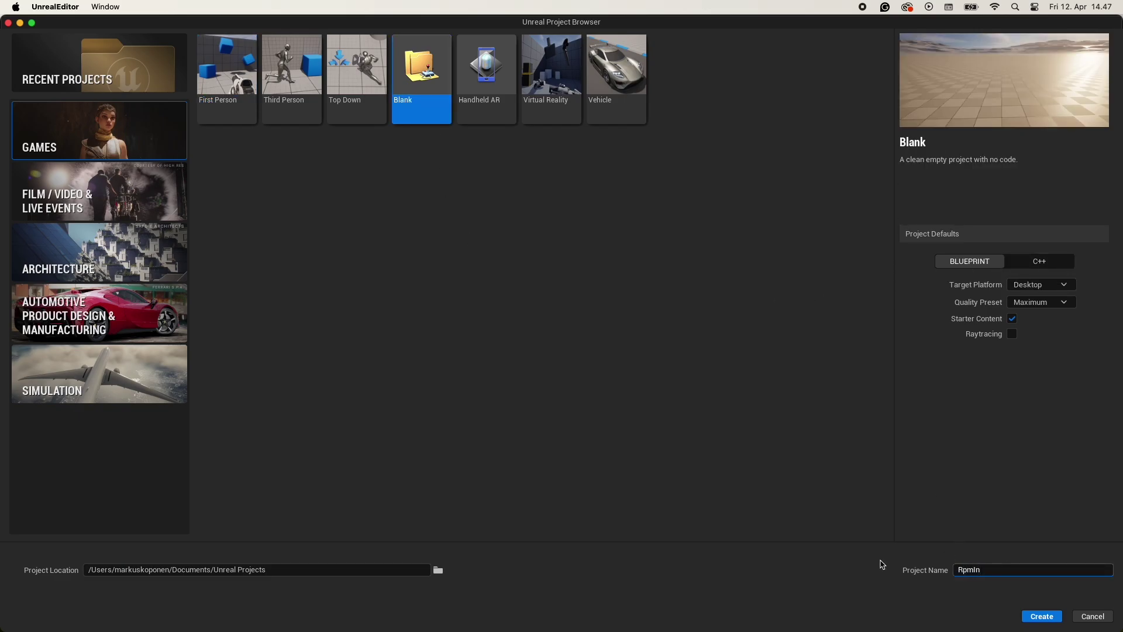
text(tegration)
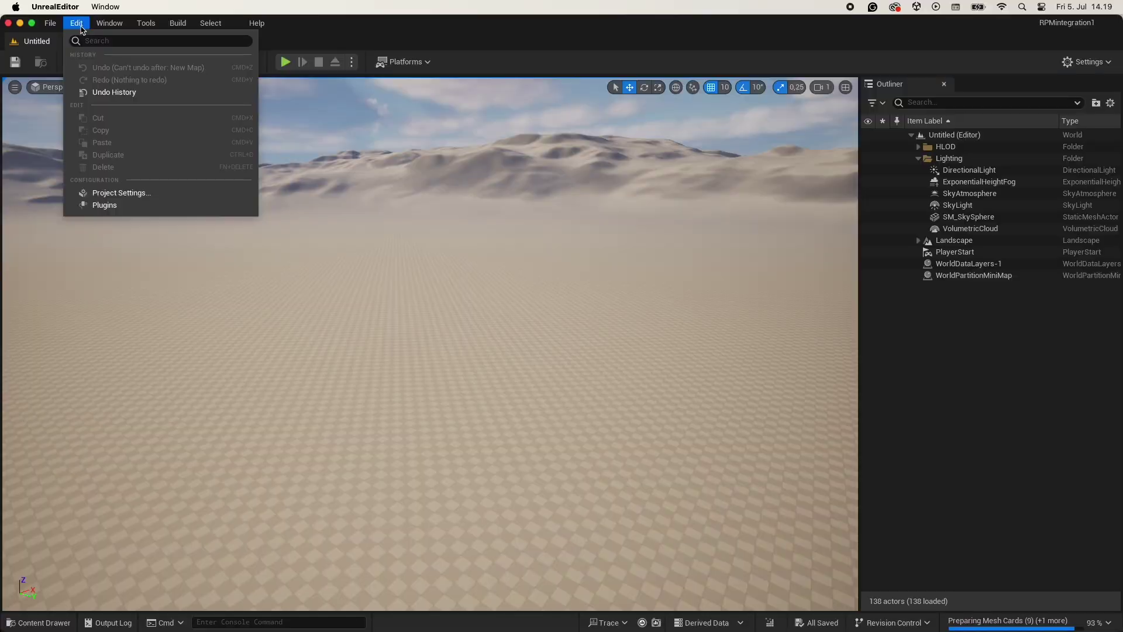
Enable the installed Ready Player Me plugin and restart the editor
click(123, 205)
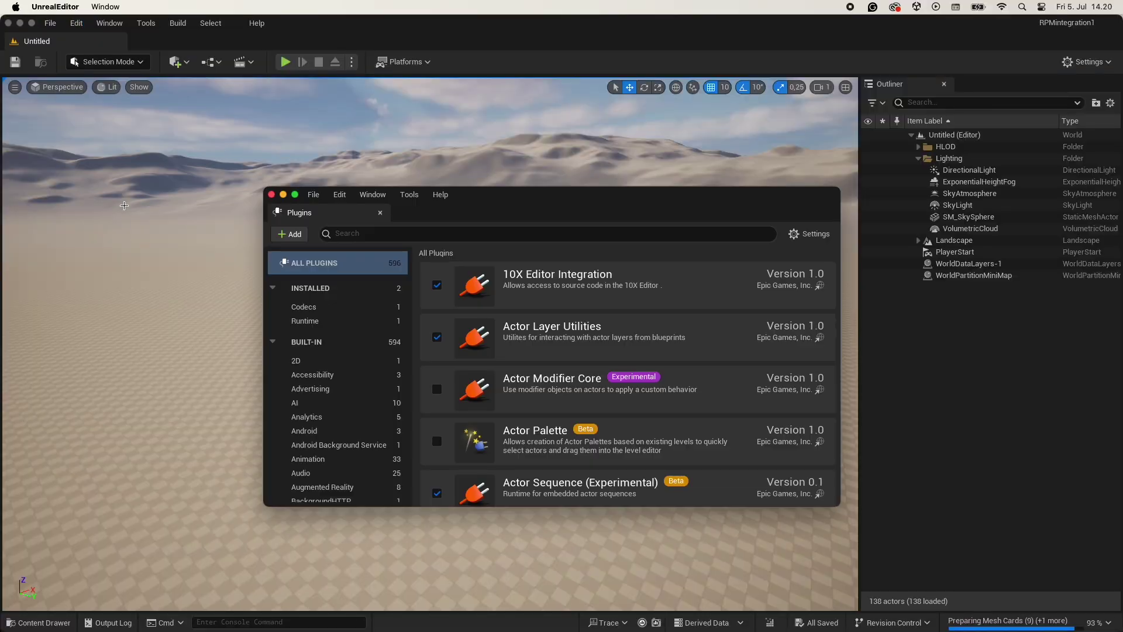
click(333, 291)
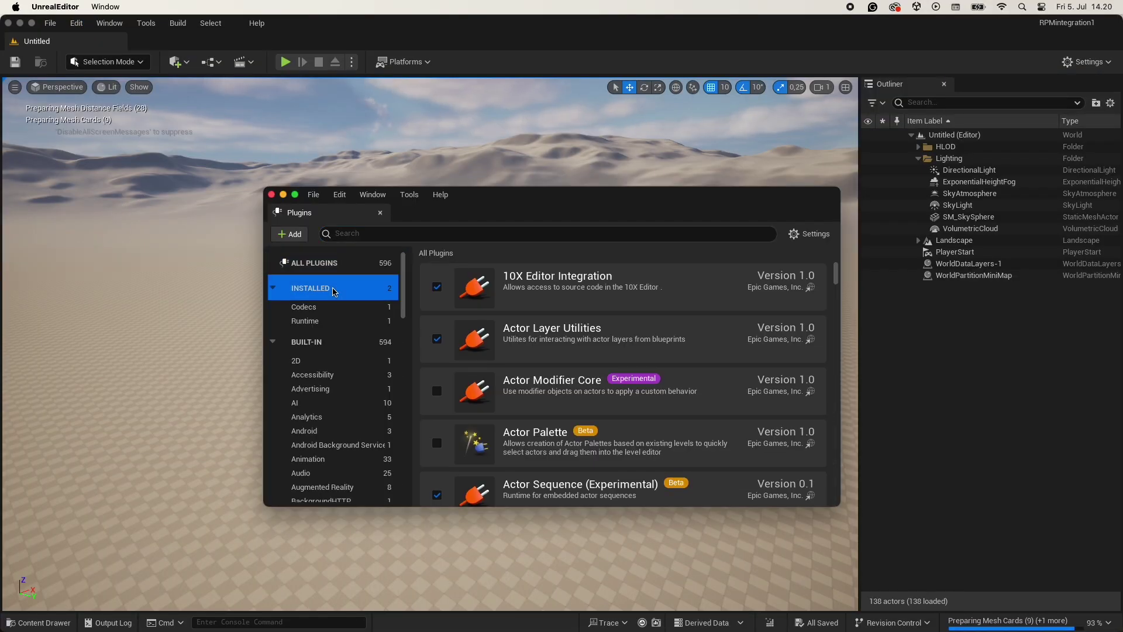
click(437, 289)
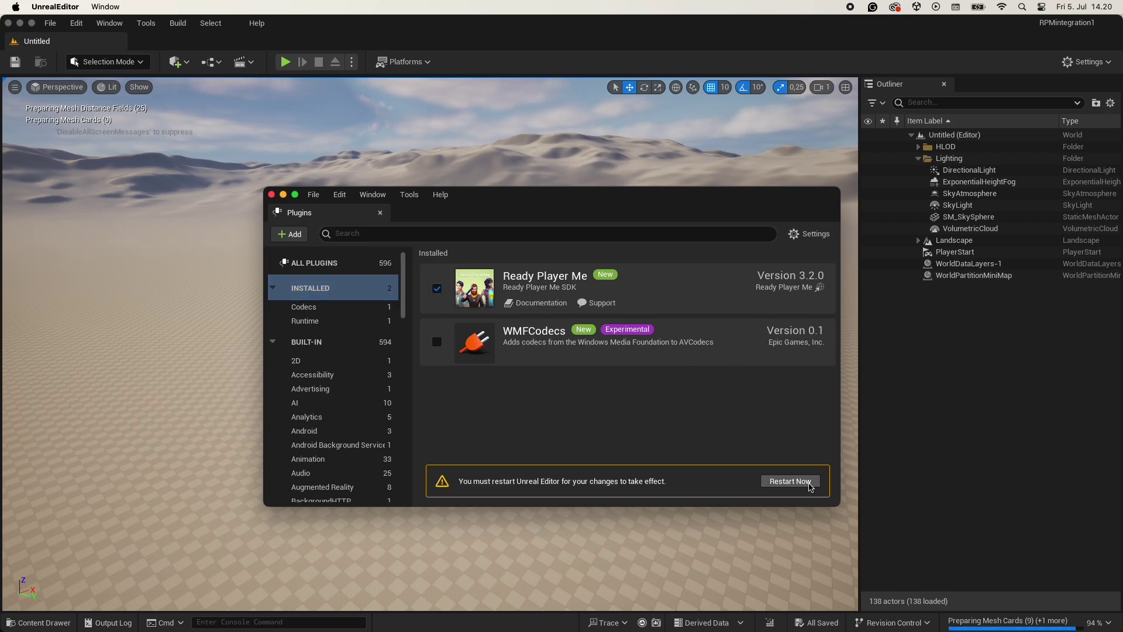
click(810, 481)
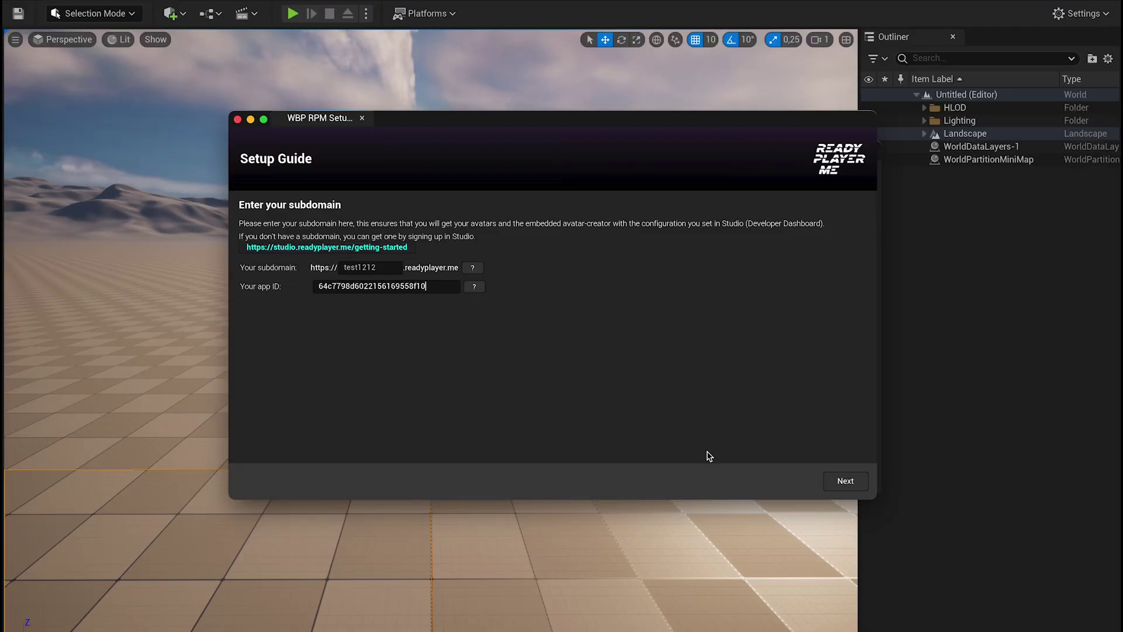
Accept the prefilled subdomain and app ID, and finish setup with Analytics Enabled ticked
click(846, 481)
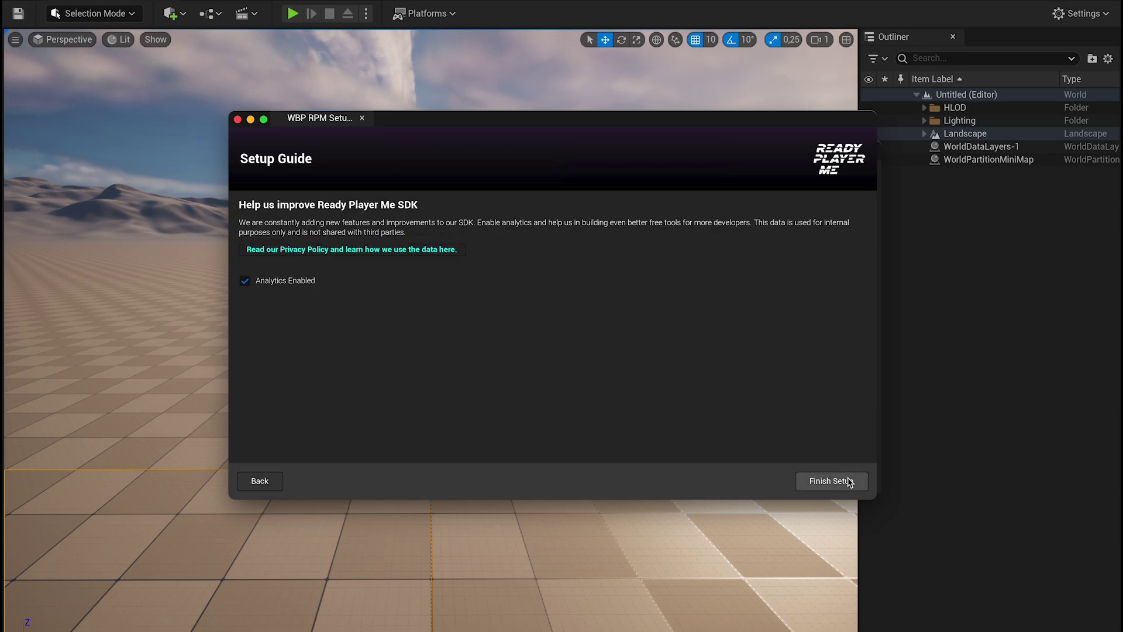
click(849, 481)
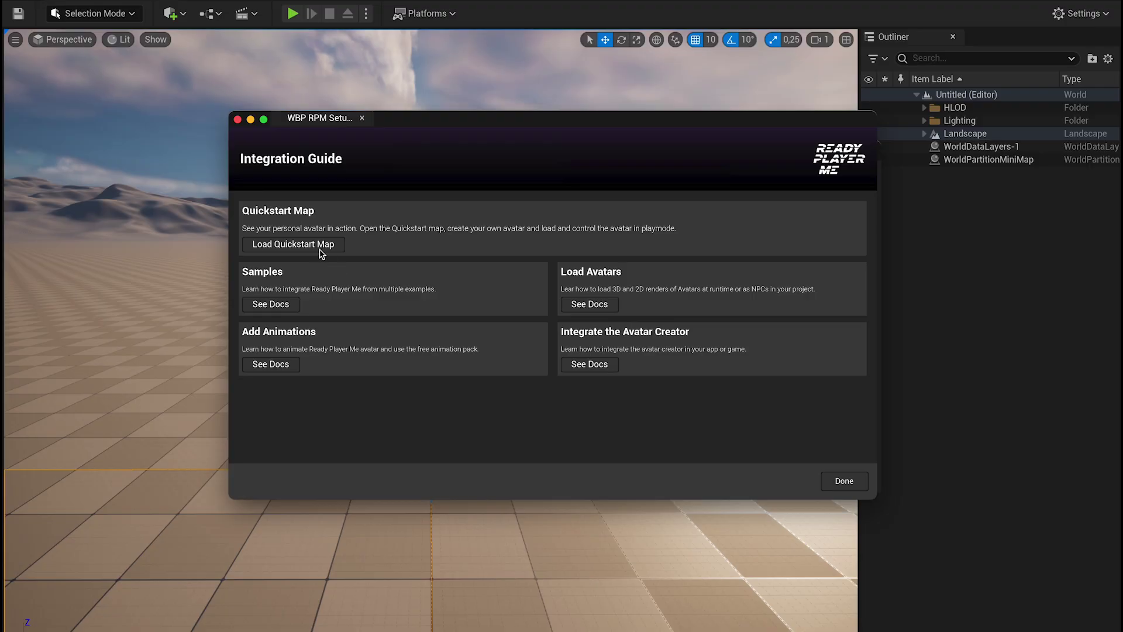
Load the Quickstart map, play it in the editor, and walk and jump the default character
click(304, 244)
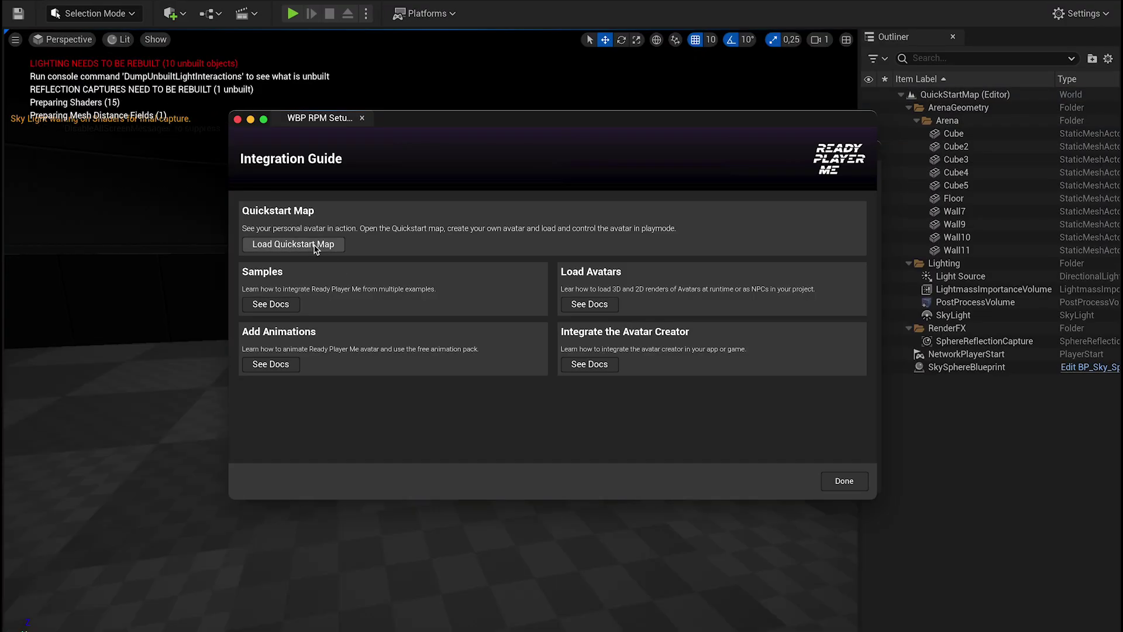
click(293, 13)
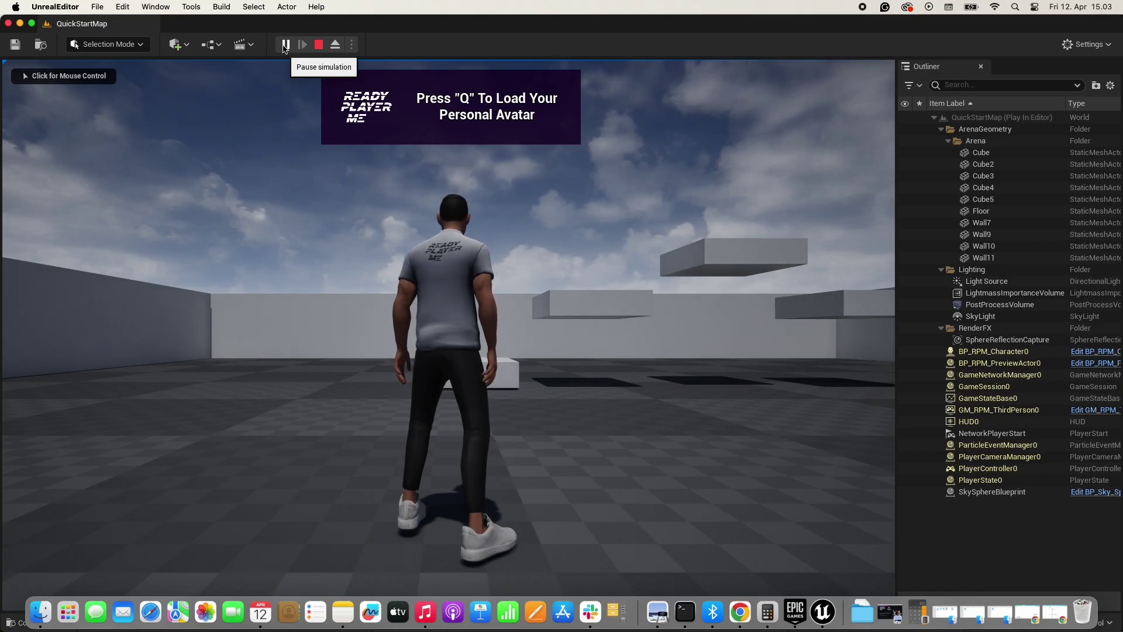
click(271, 188)
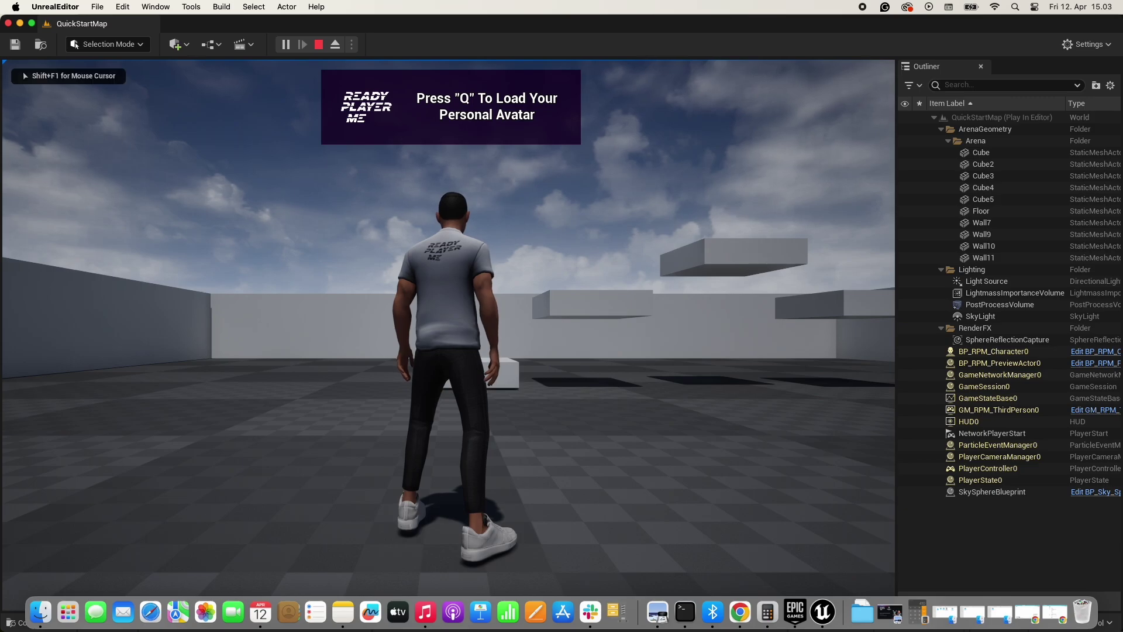
key(w)
key(space)
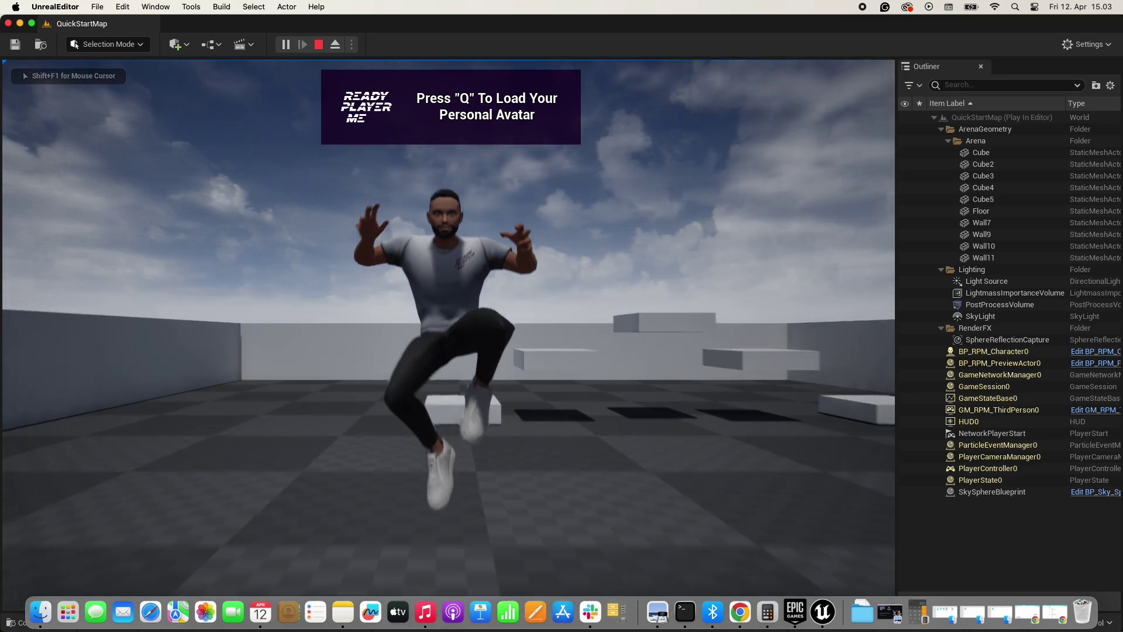
Build a feminine avatar without a photo, dress it in the jacket outfit, save, and skip signup
key(q)
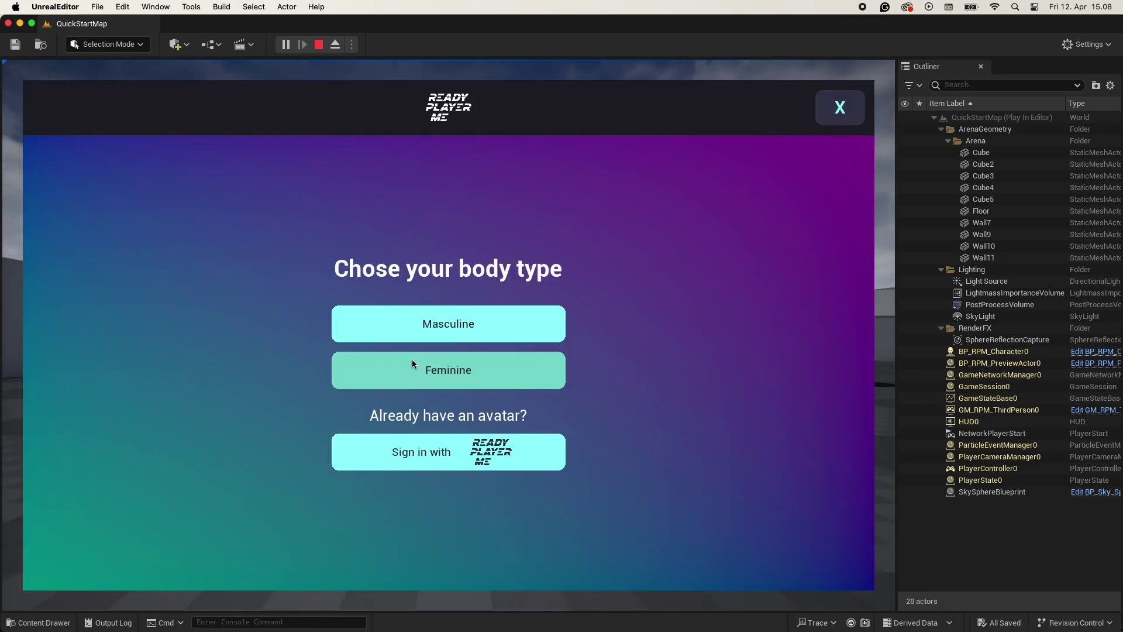
click(412, 363)
click(419, 435)
click(341, 318)
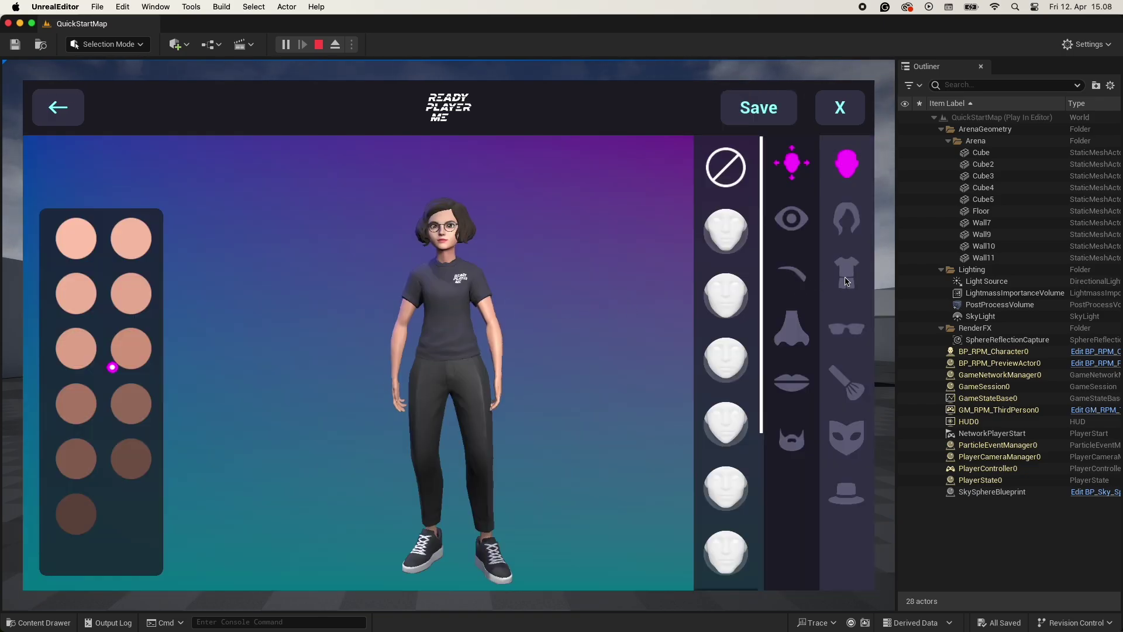
click(846, 280)
click(662, 359)
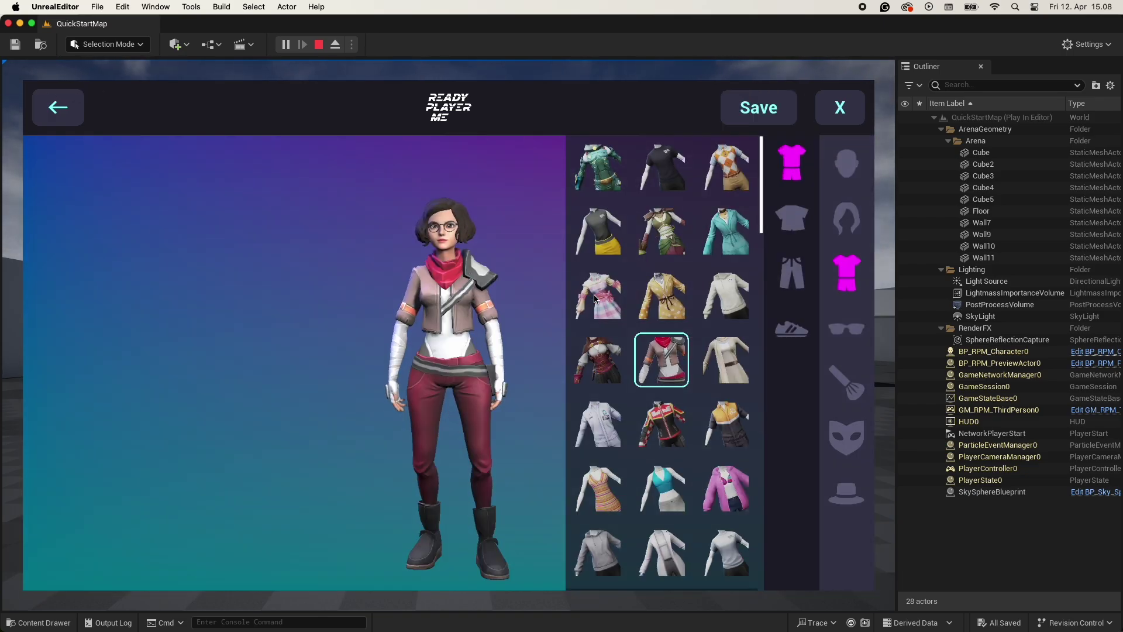
click(758, 107)
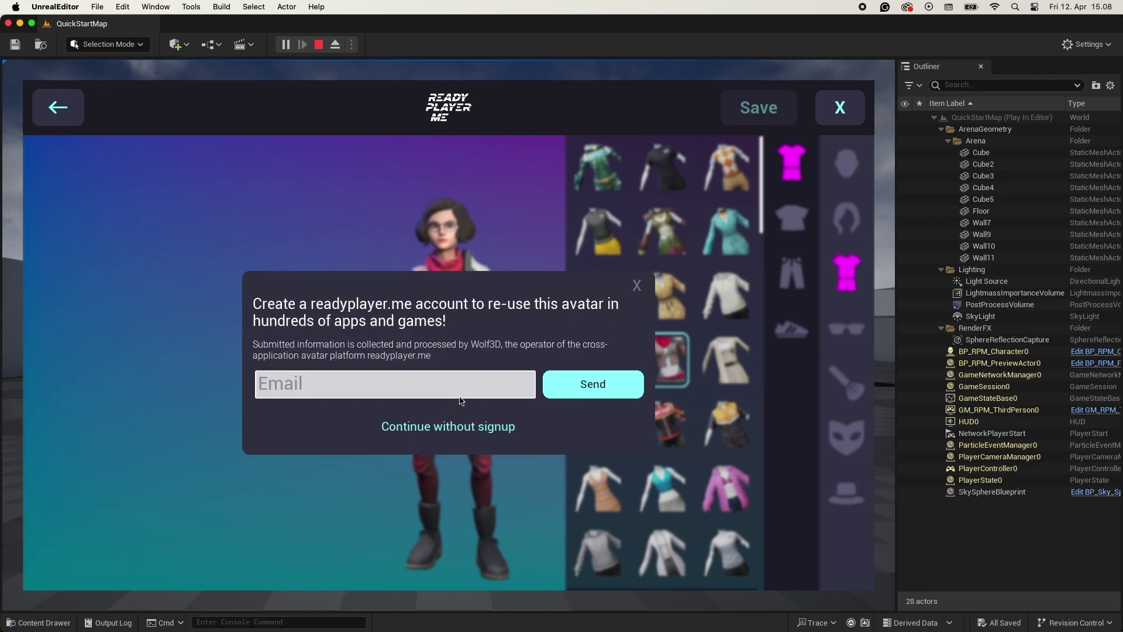
click(448, 427)
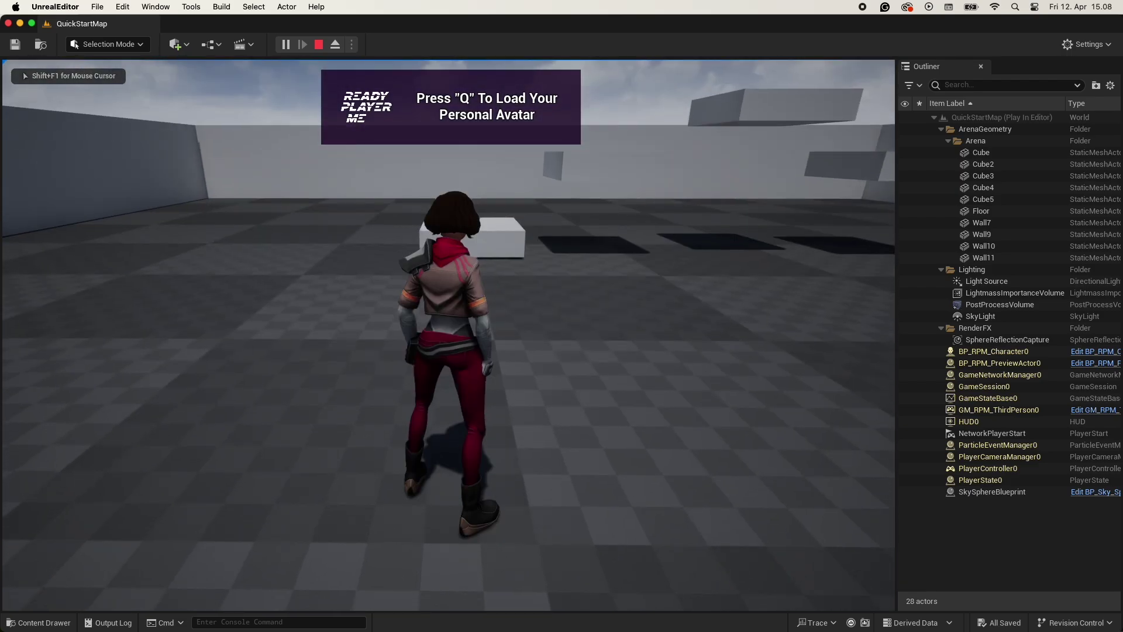
Run the avatar toward the white box, turn it toward the camera, and jump
key(w)
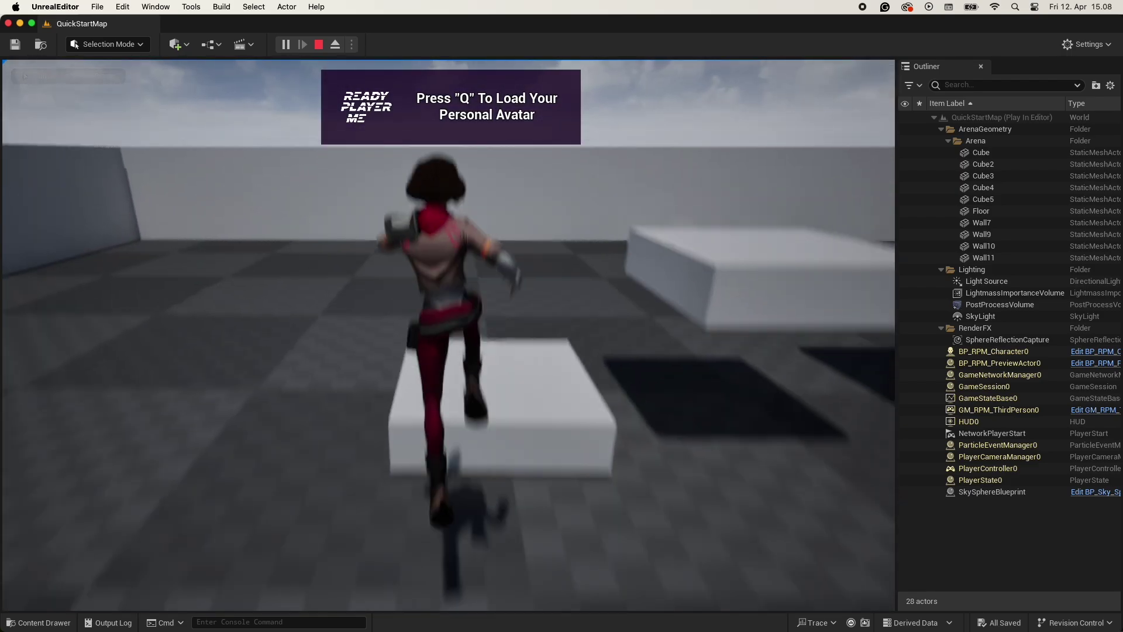
key(s)
key(space)
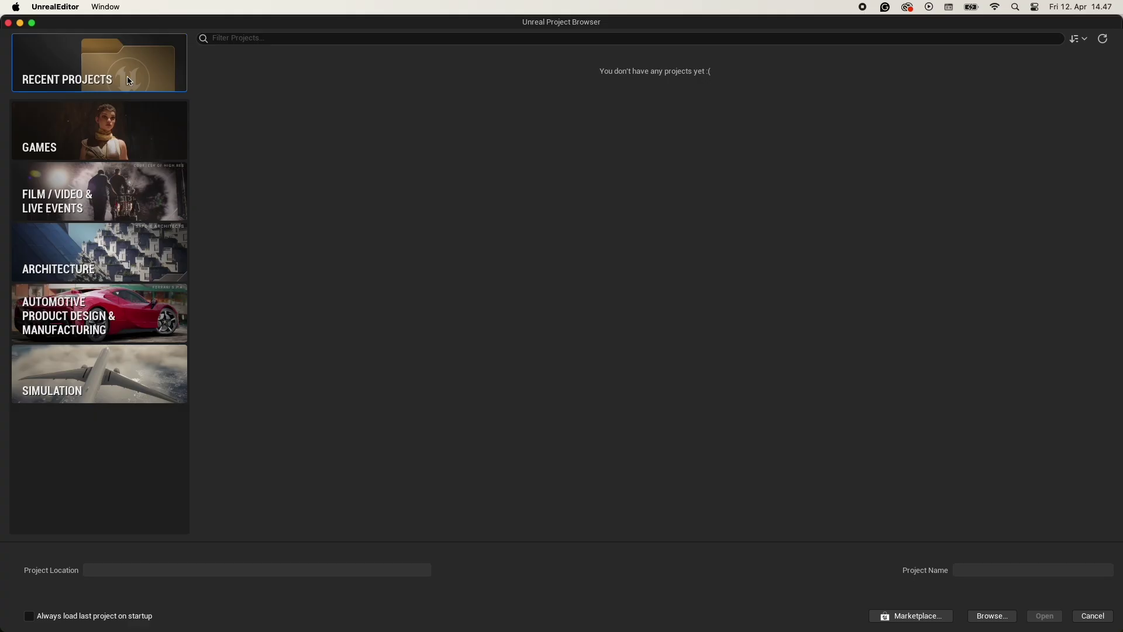
Pick the Games Blank template, rename the project RpmIntegration, and create it
click(114, 121)
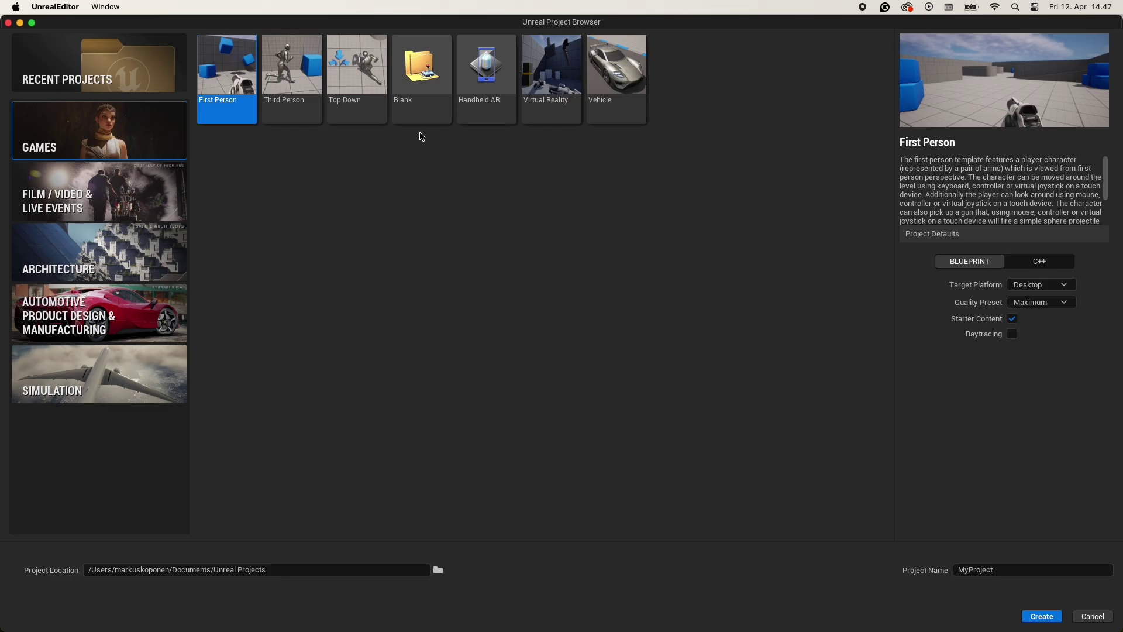
click(421, 103)
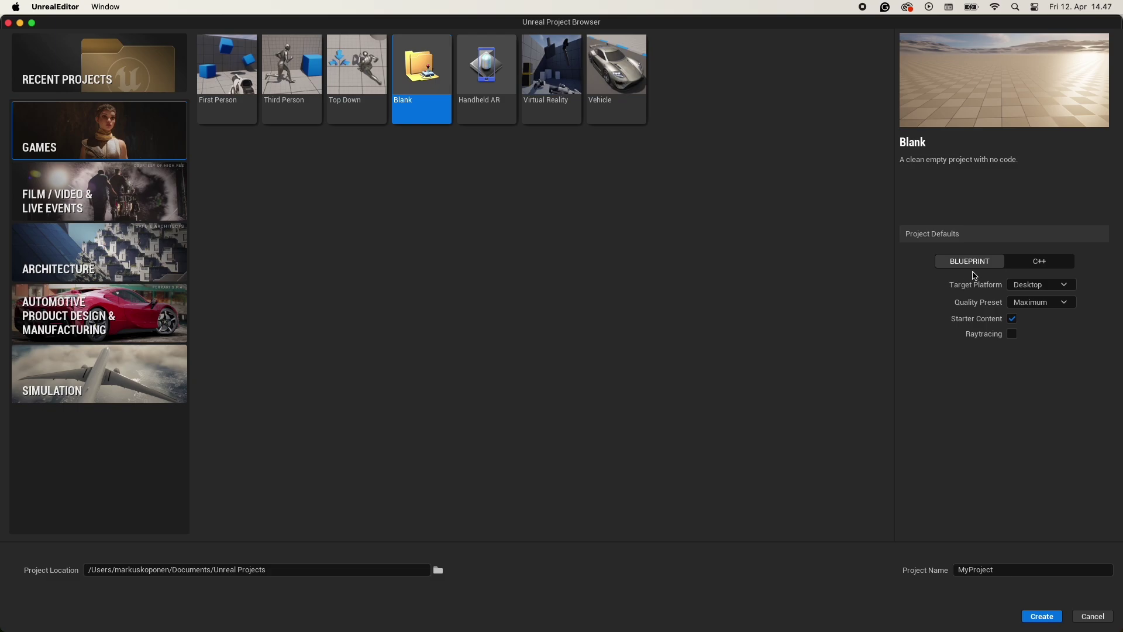
double_click(1002, 567)
text(RpmIntegration)
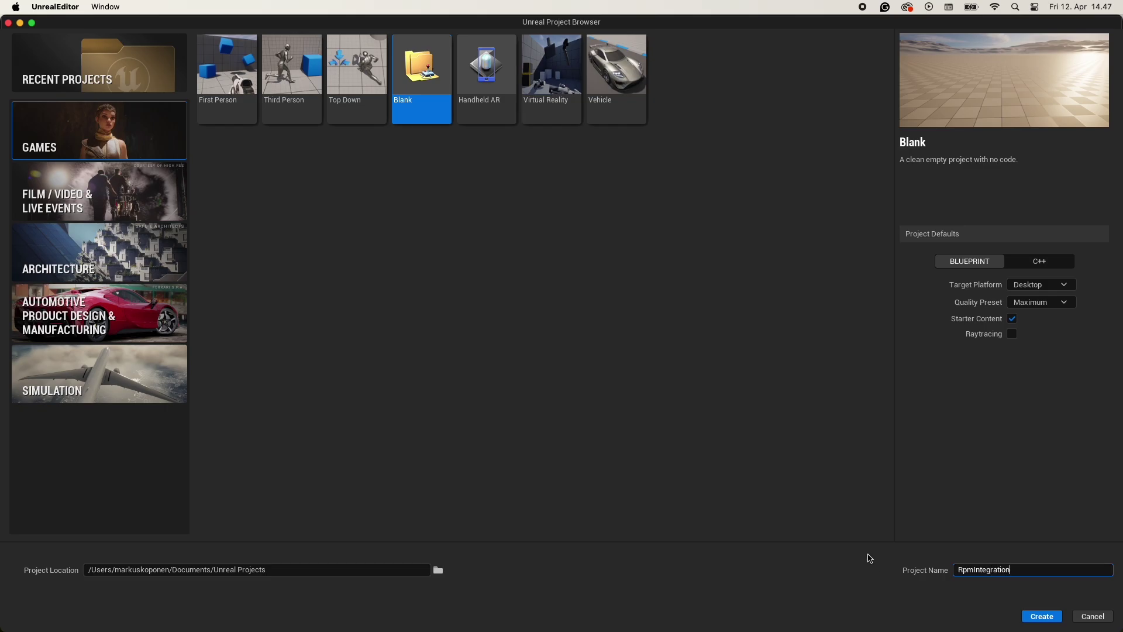
click(1044, 617)
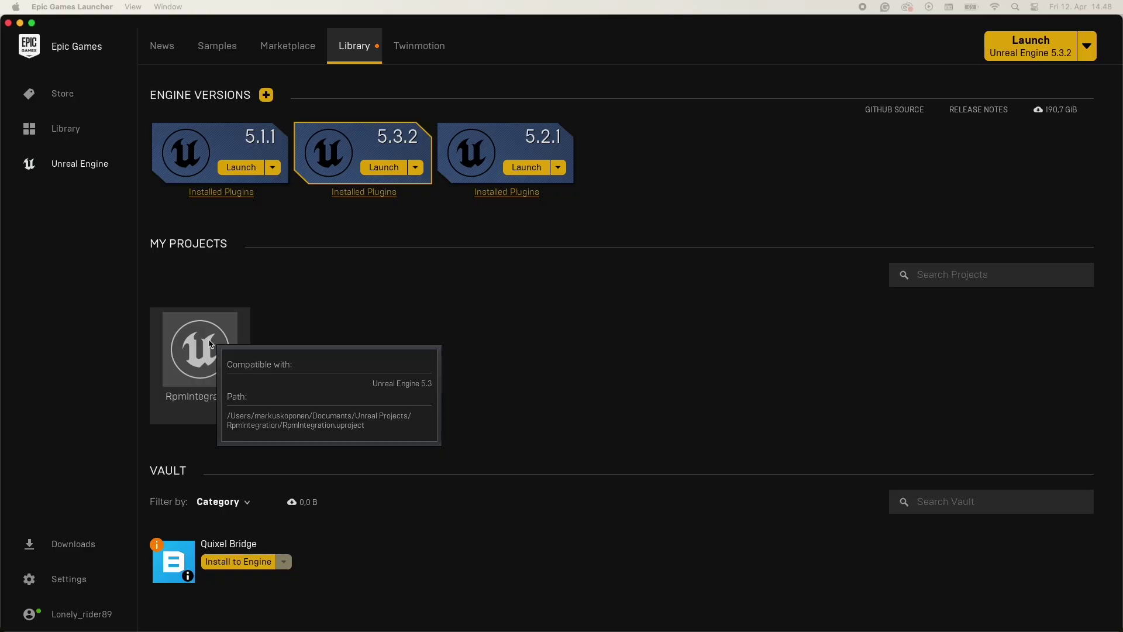
Reveal the RpmIntegration project folder in Finder from the Launcher
right_click(210, 344)
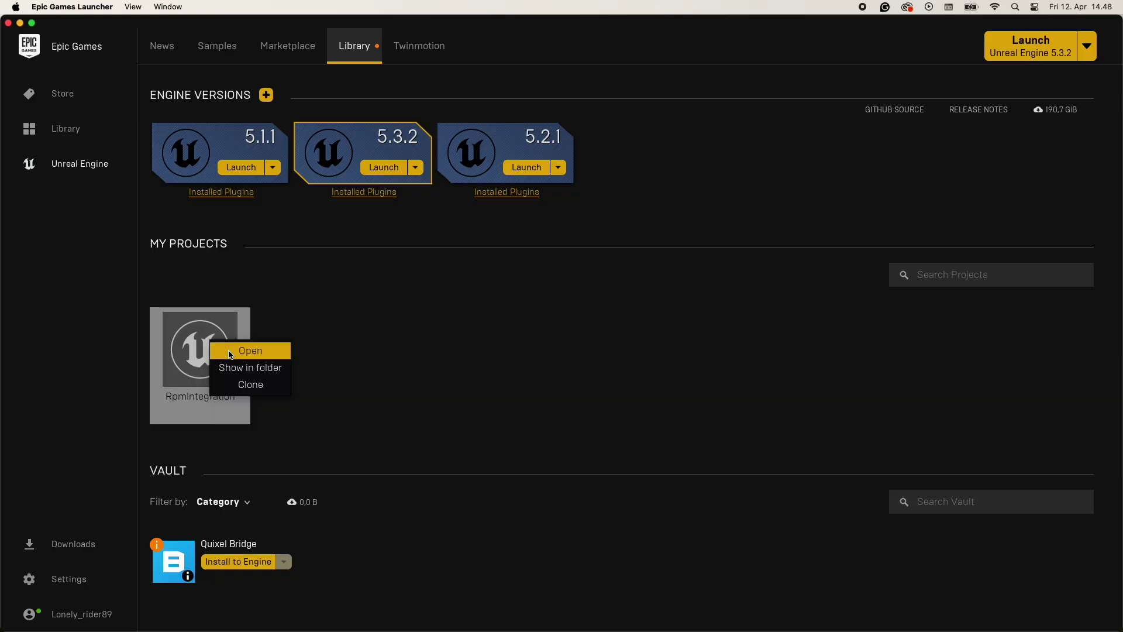
click(242, 365)
click(241, 365)
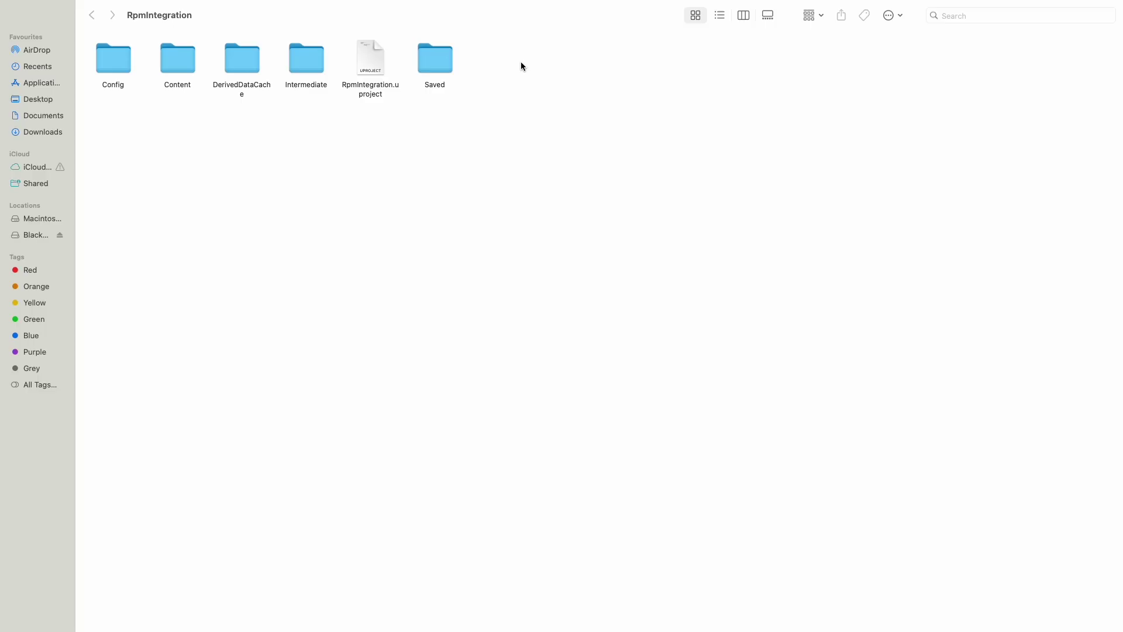
Create a folder named Plugins inside the project folder
right_click(521, 63)
click(571, 70)
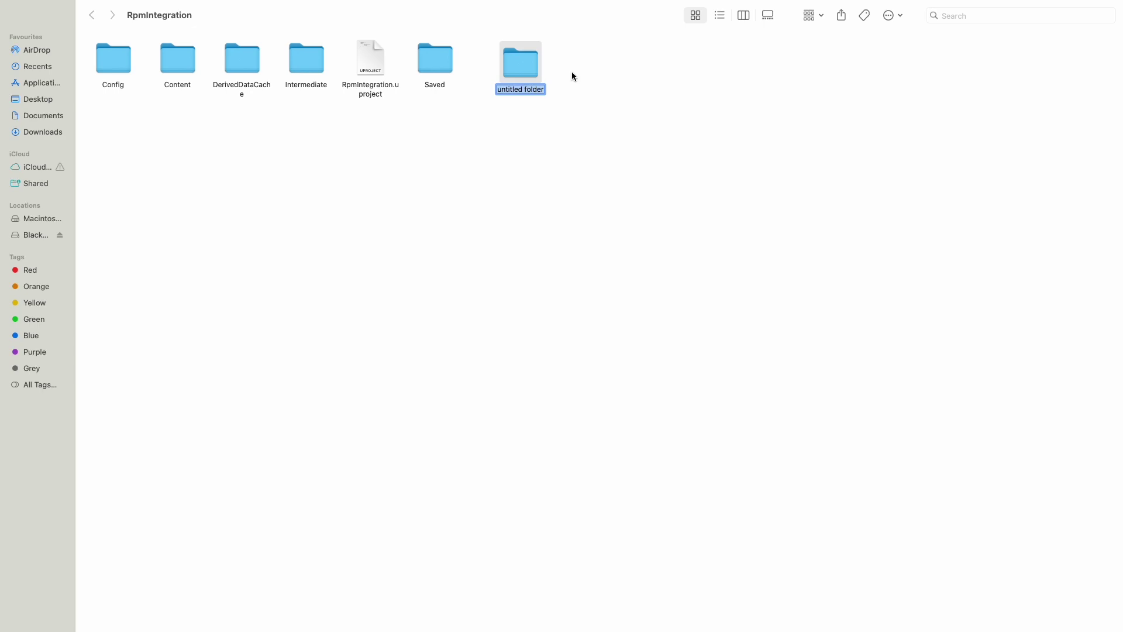
text(Plugins)
key(Return)
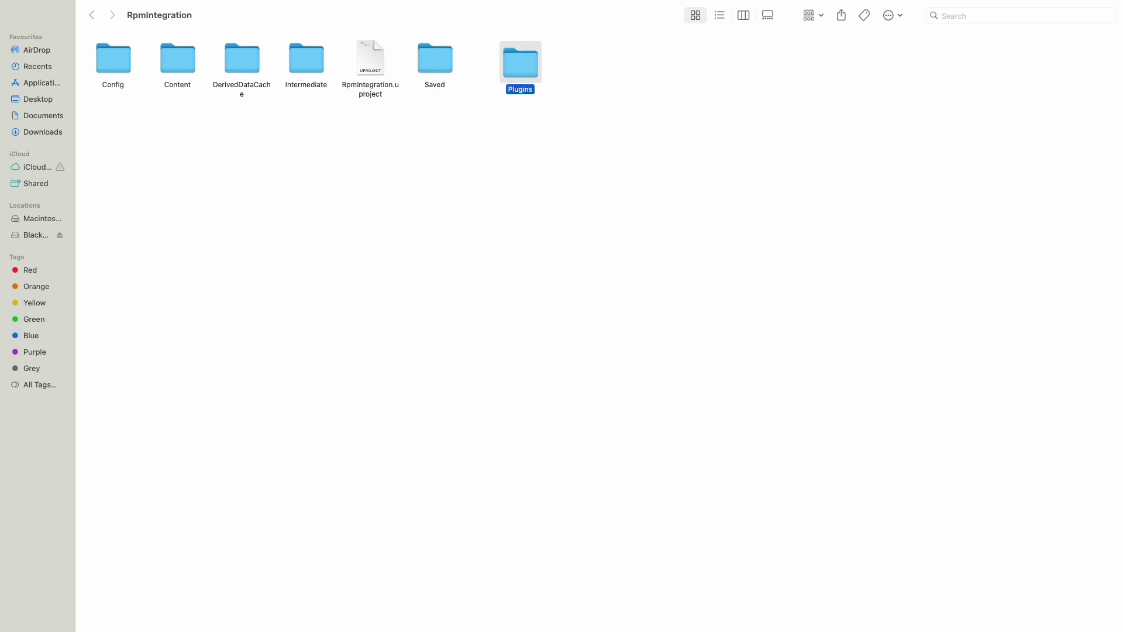
key(super+Tab)
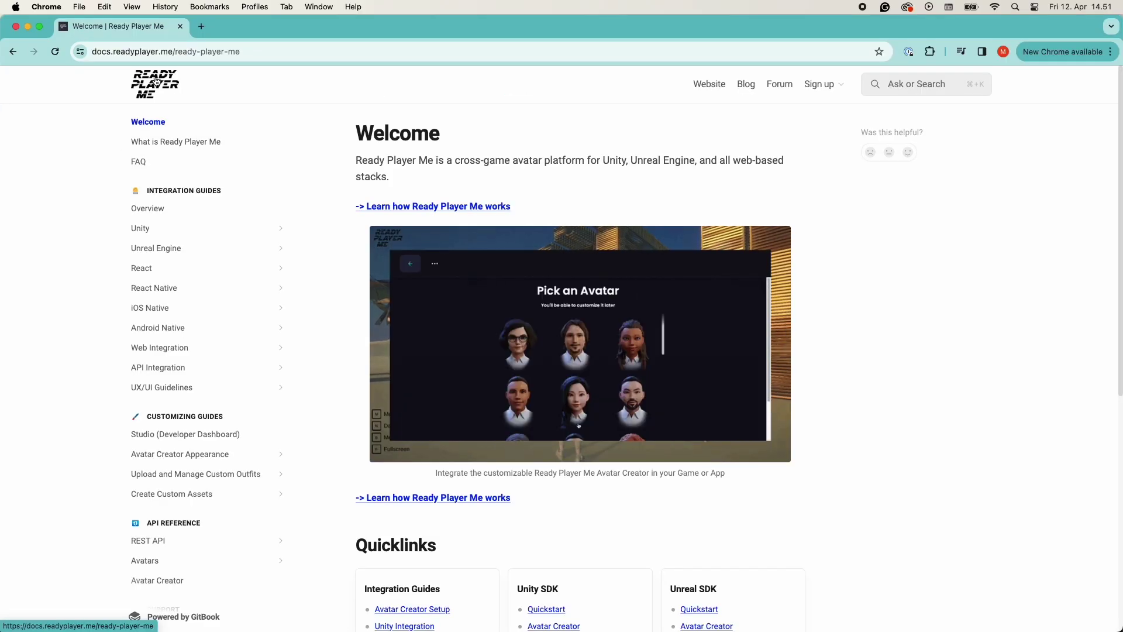
From the Unreal Quickstart guide, download the glTFRuntime build for UE 5.3
click(226, 250)
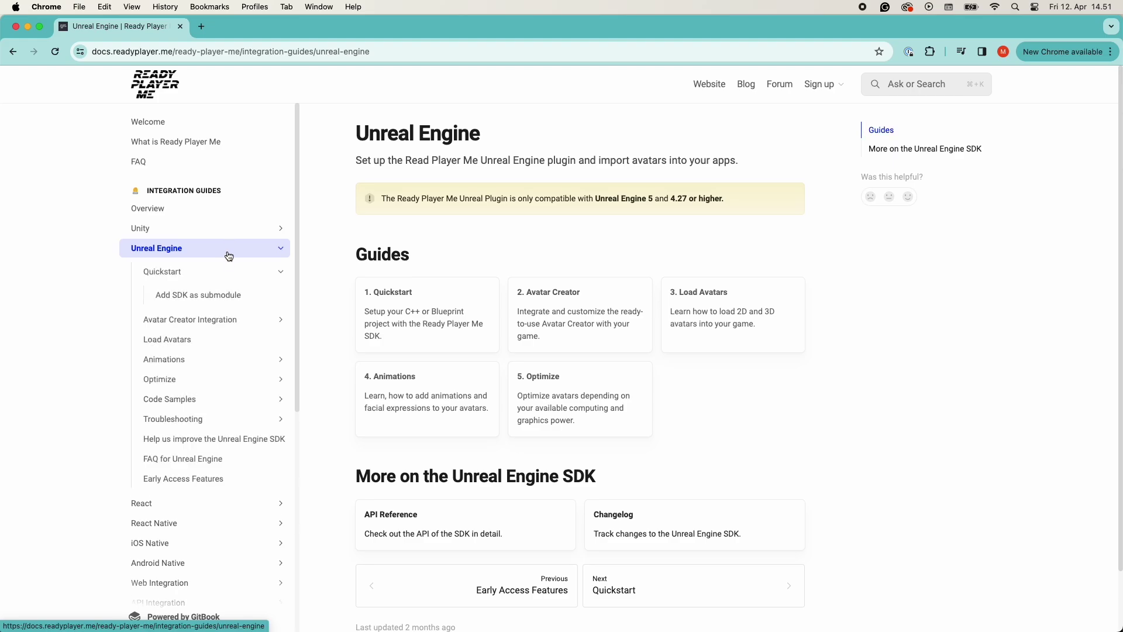
click(227, 273)
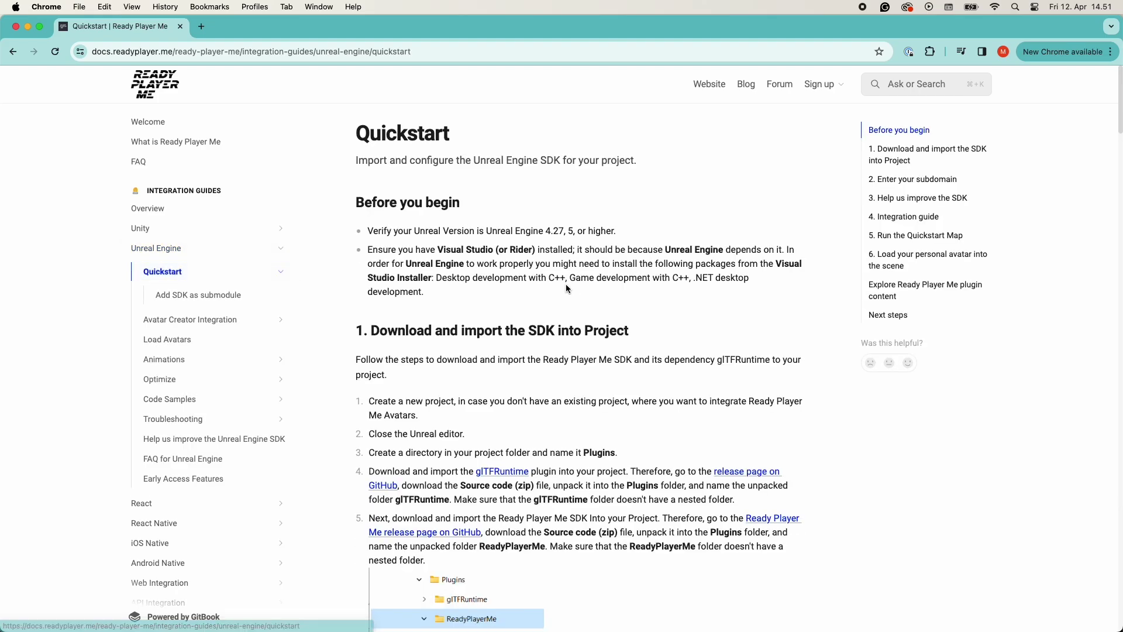
scroll(581, 282, down, 3)
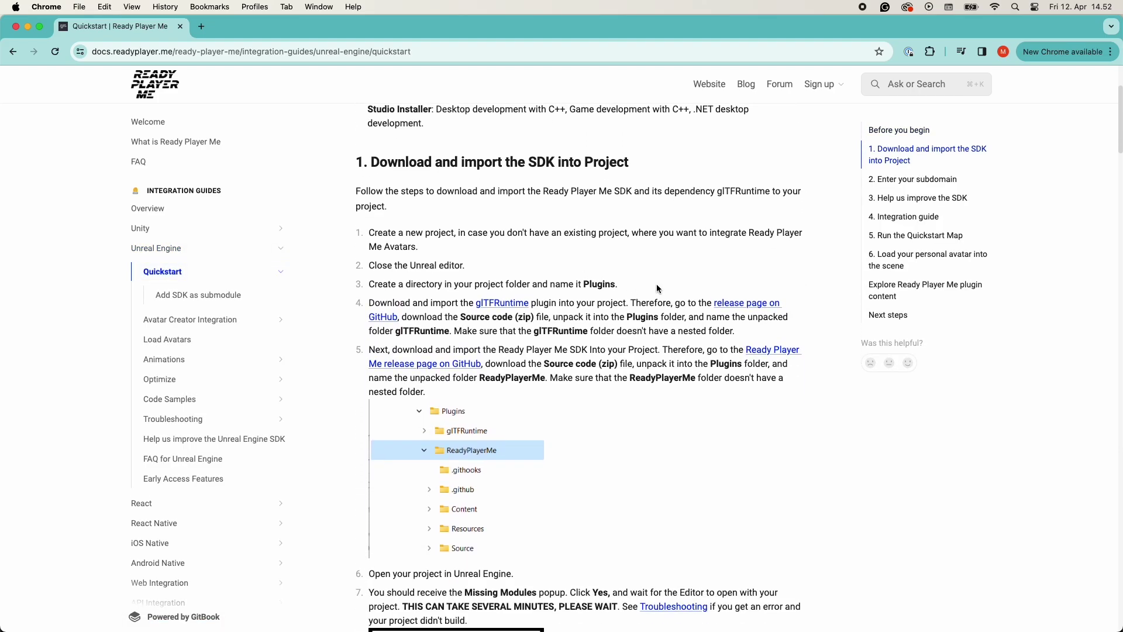
right_click(750, 305)
click(755, 310)
click(246, 27)
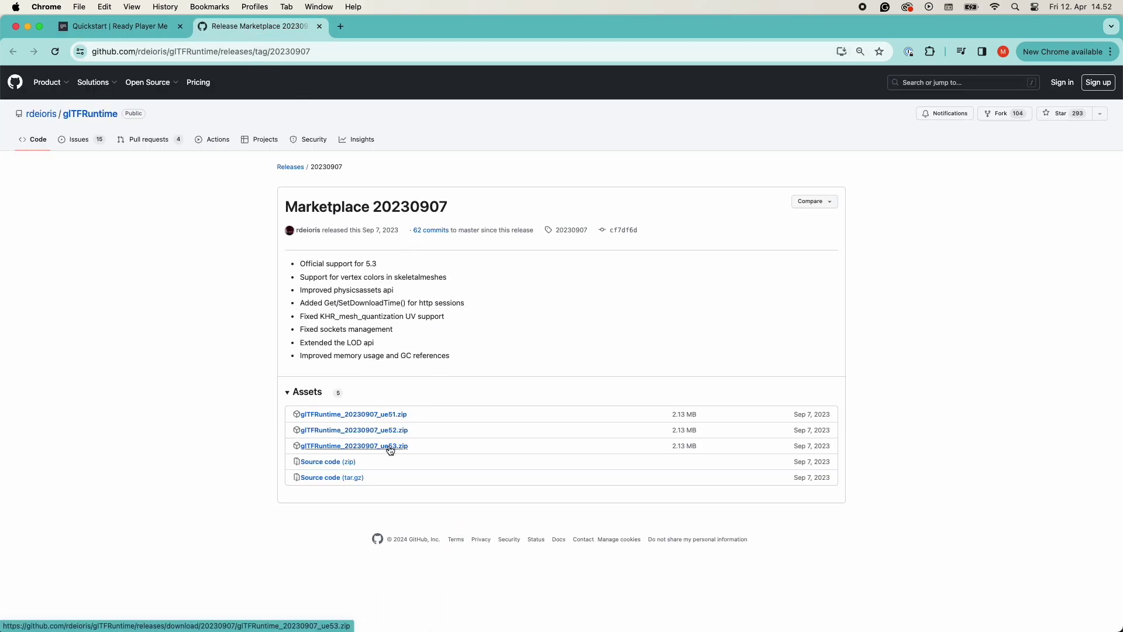
click(398, 446)
Download the Ready Player Me Unreal SDK v2.4.0 source code zip from its releases page
key(ctrl+shift+Tab)
scroll(658, 267, down, 1)
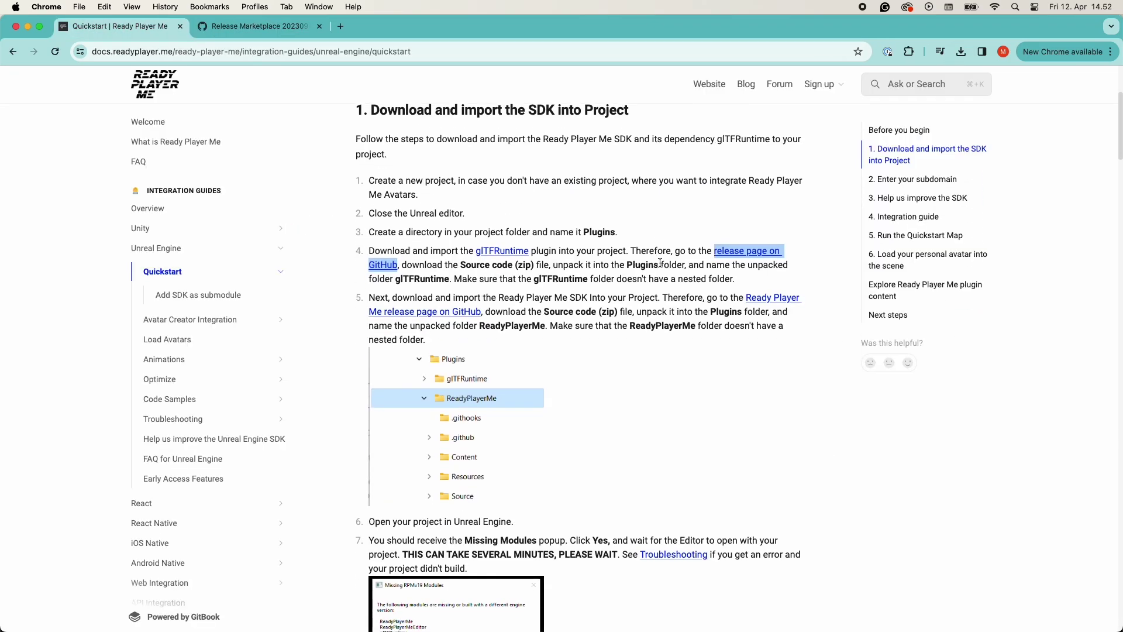
click(774, 304)
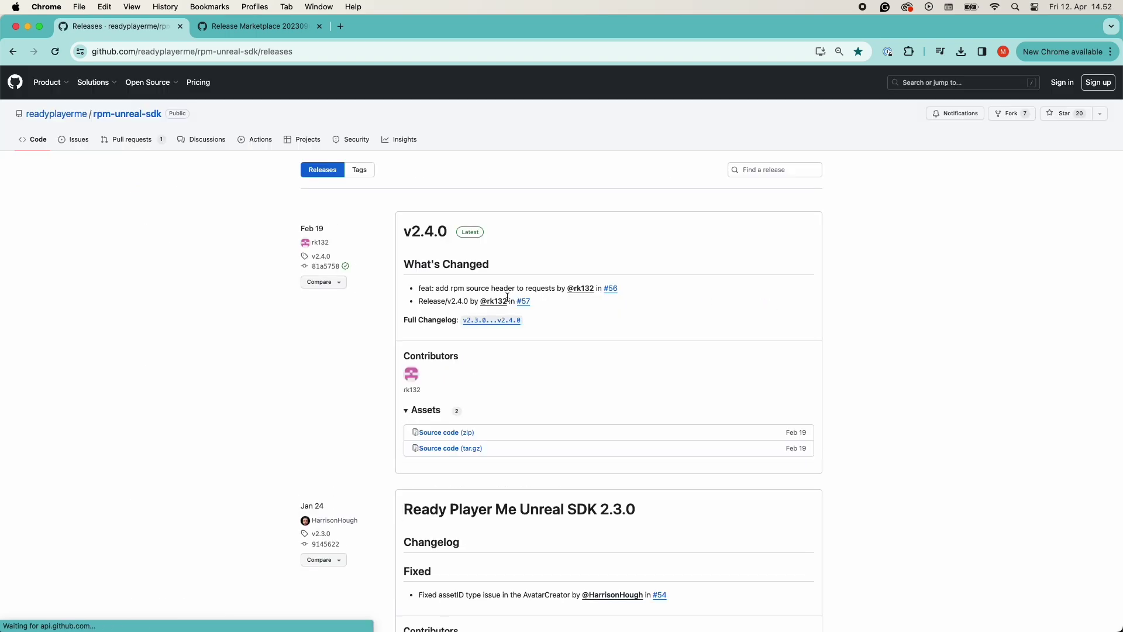
scroll(509, 296, down, 2)
click(445, 372)
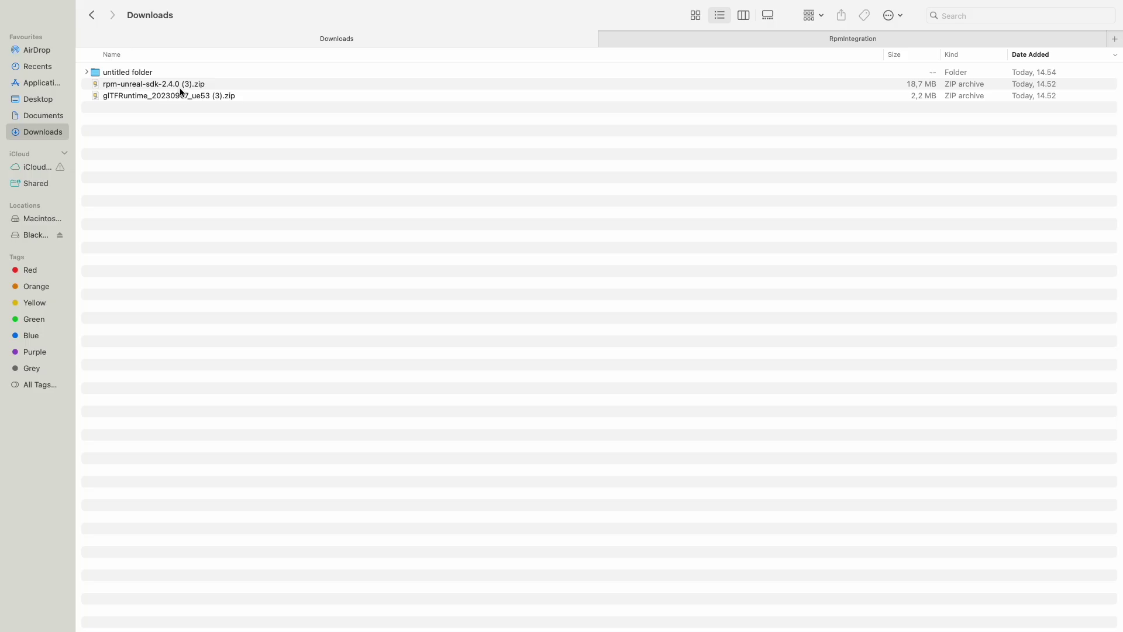
Copy the rpm-unreal-sdk and glTFRuntime zips into the RpmIntegration Plugins folder
click(182, 85)
shift+click(194, 95)
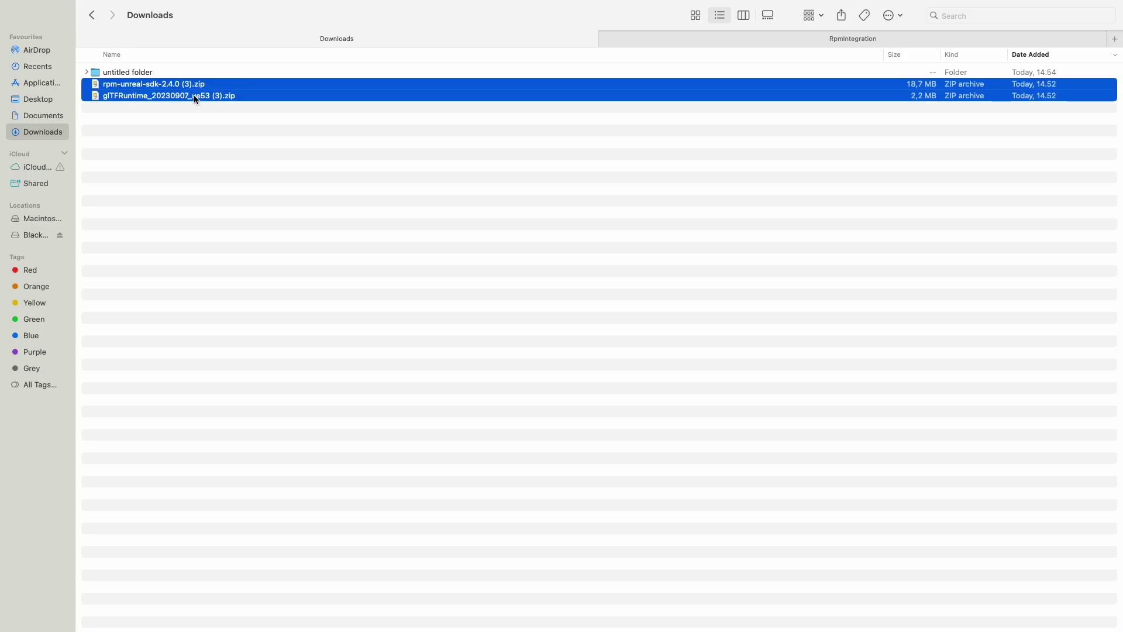
click(716, 38)
double_click(485, 79)
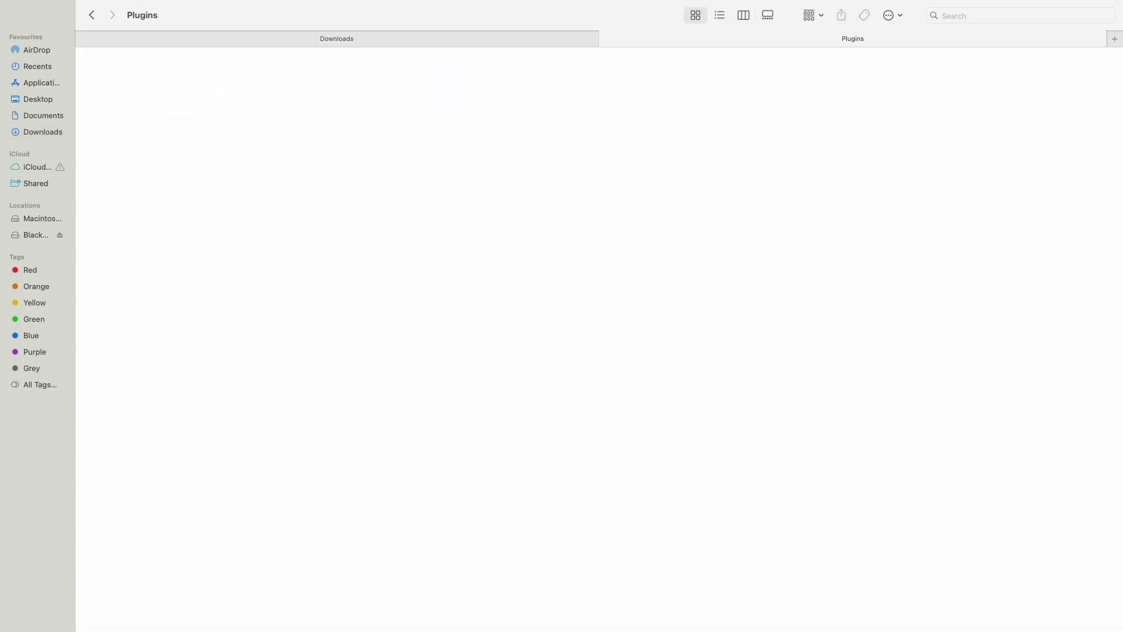
right_click(437, 109)
click(481, 123)
Extract both plugin zips in Plugins and move the zip files to the Bin
key(super+a)
double_click(186, 88)
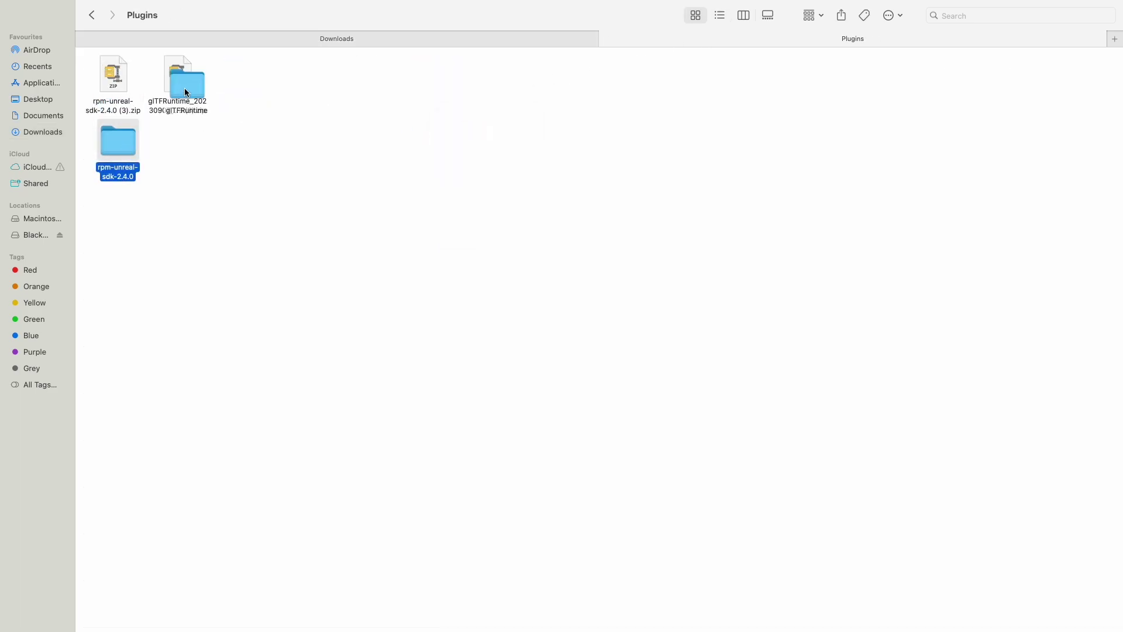
drag(232, 79, 116, 93)
right_click(124, 90)
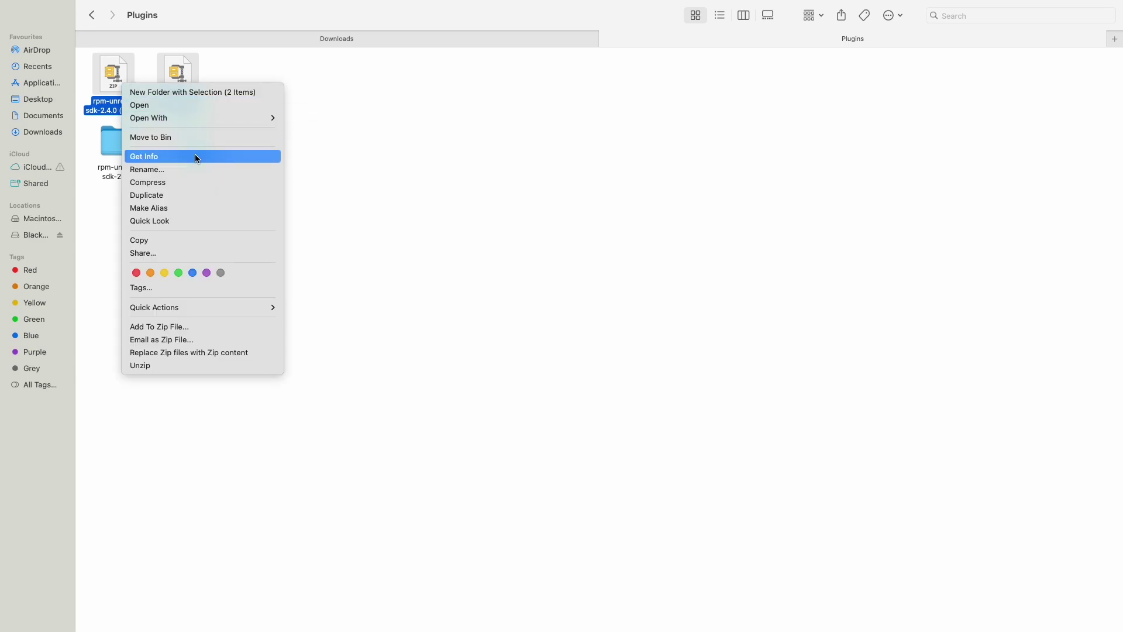
click(205, 139)
Begin renaming the rpm-unreal-sdk-2.4.0 folder
click(195, 142)
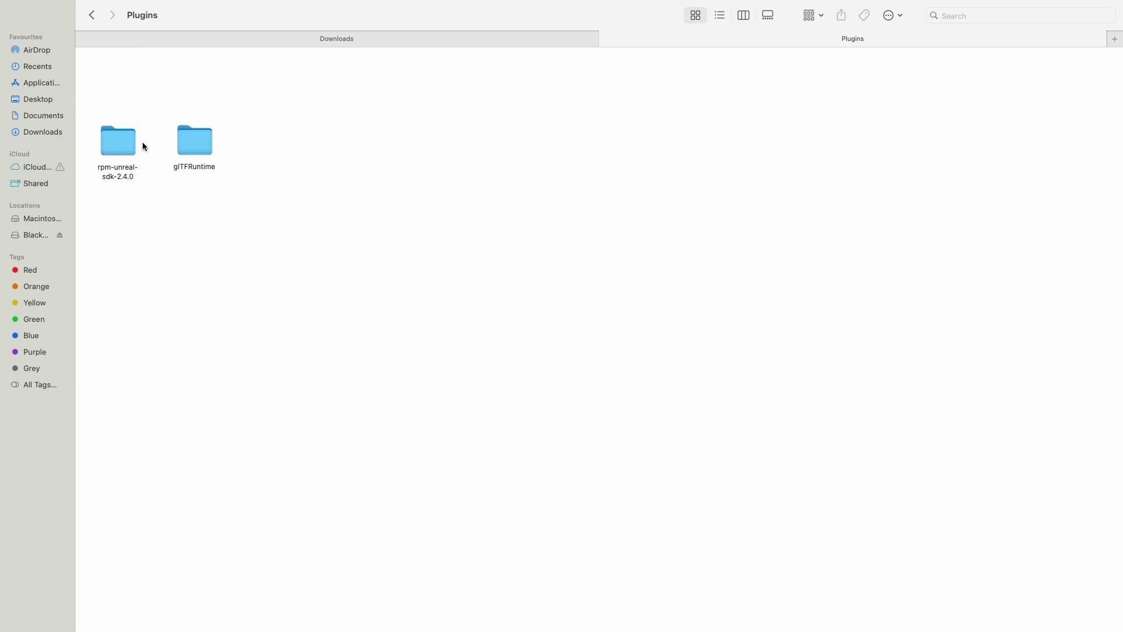
right_click(126, 140)
click(169, 211)
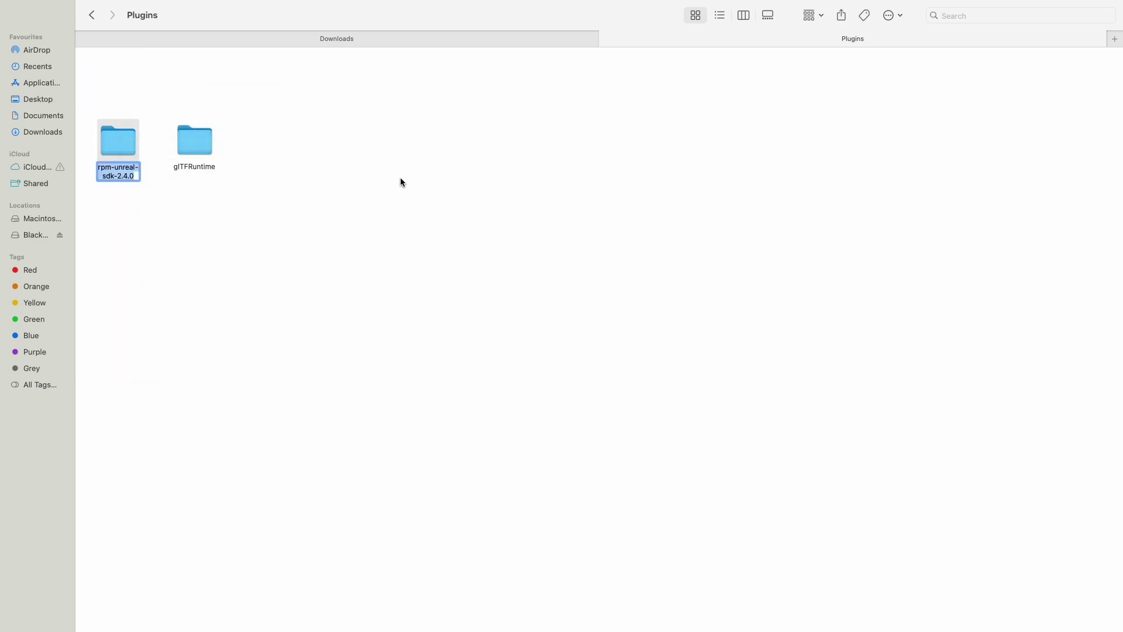
Name the SDK folder ReadyPlayerMe and rebuild the missing RpmIntegration modules when launching
text(ReadyPlayerMe)
click(349, 227)
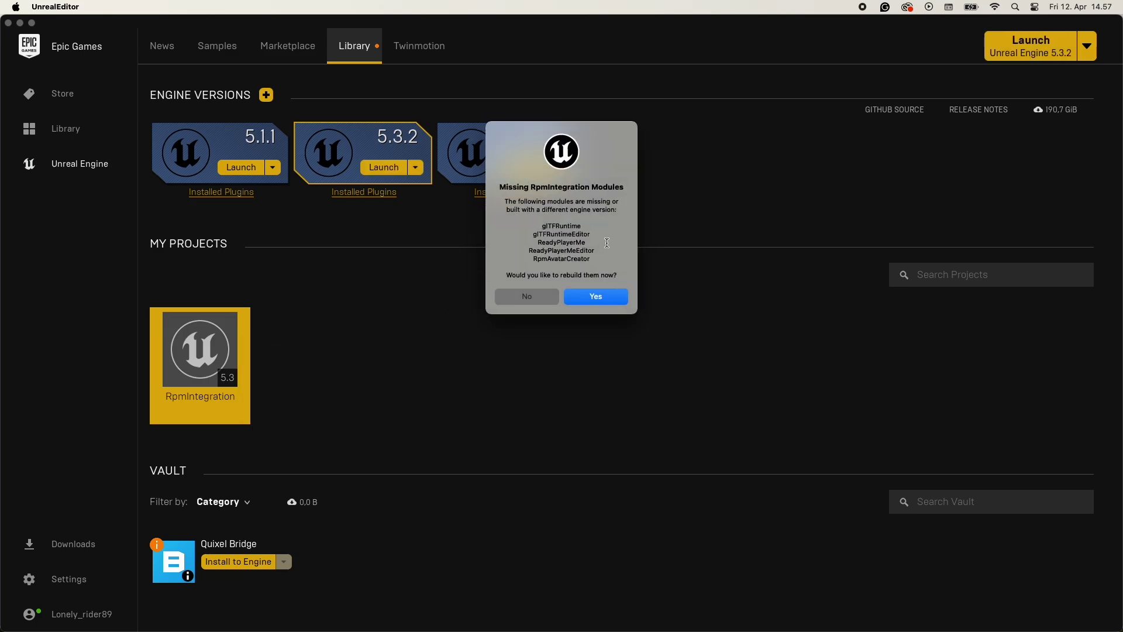
click(596, 297)
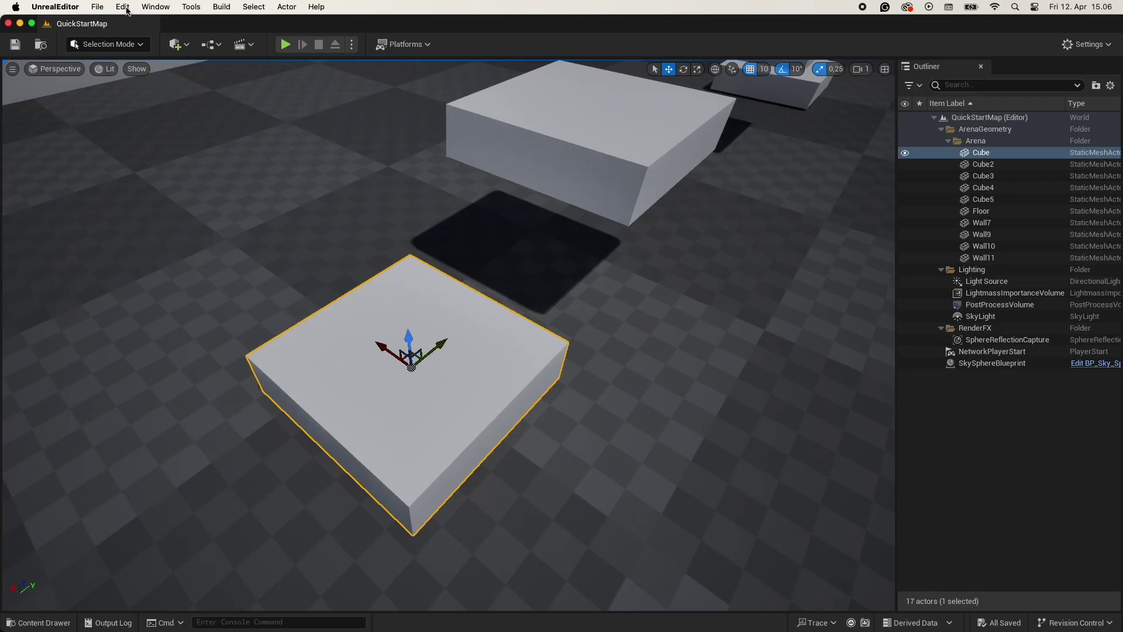
click(124, 7)
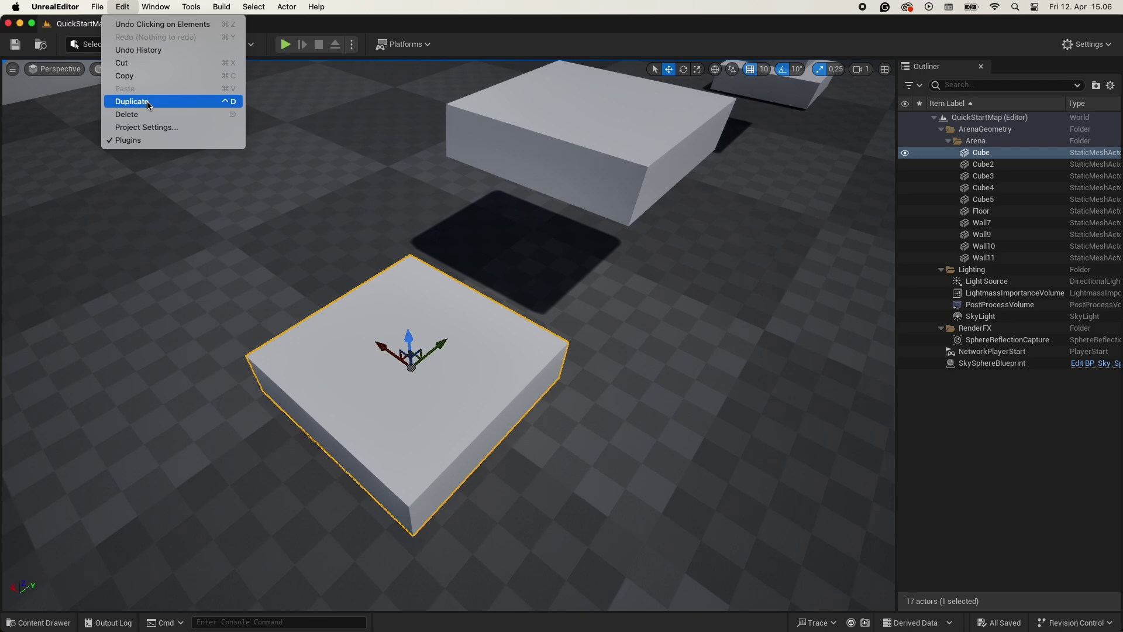
Paste the application's App ID into Project Settings > Game > Ready Player Me
click(146, 127)
click(248, 427)
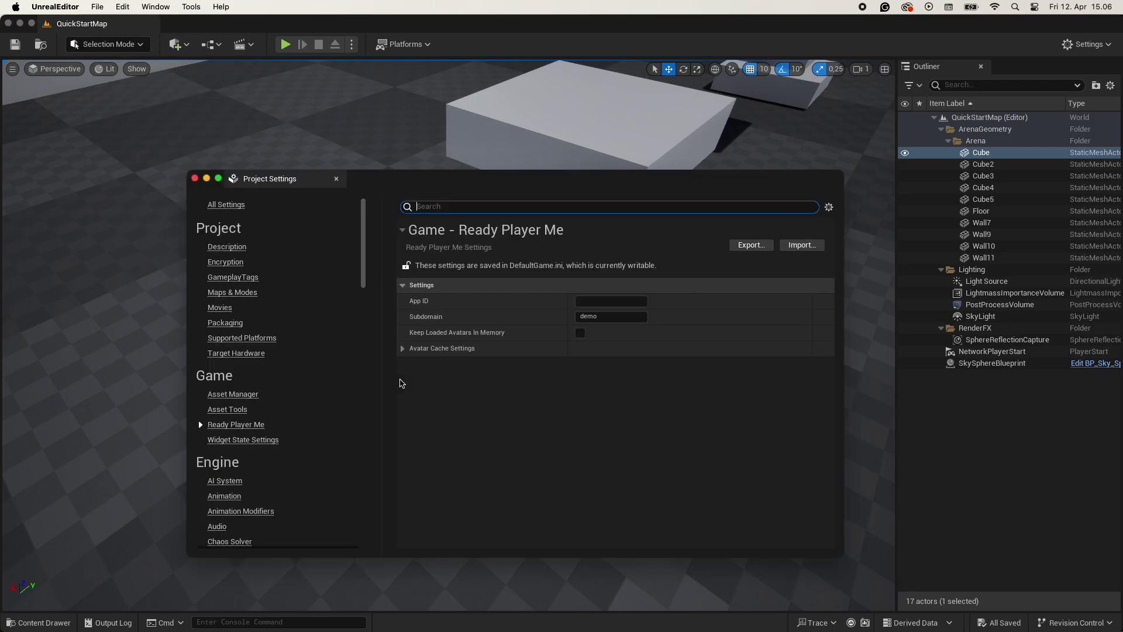
click(618, 300)
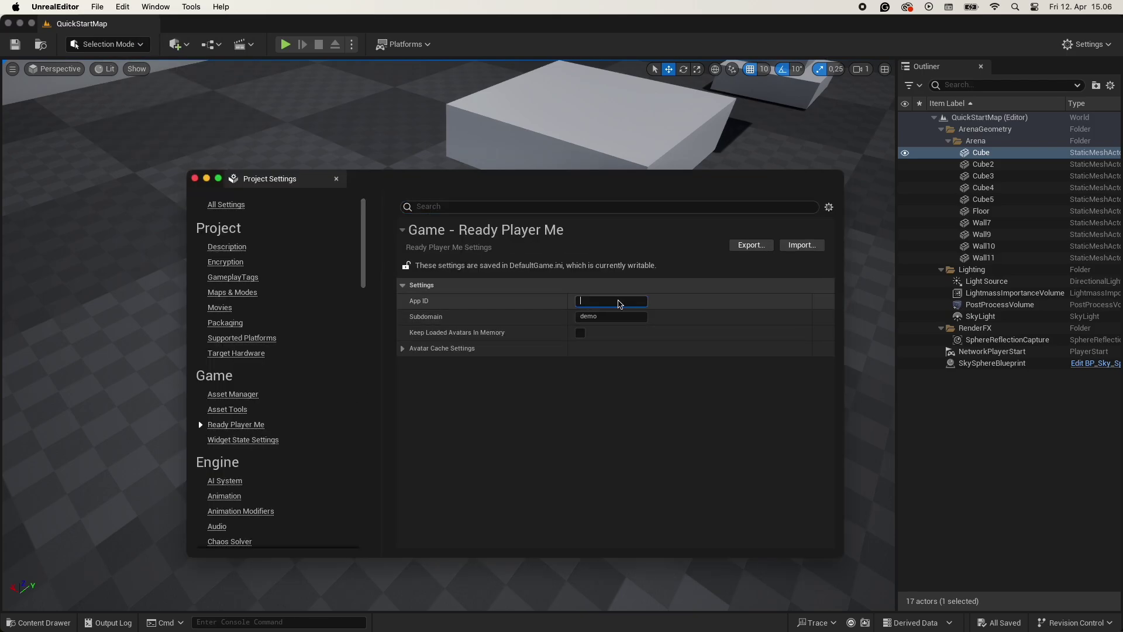
key(super+v)
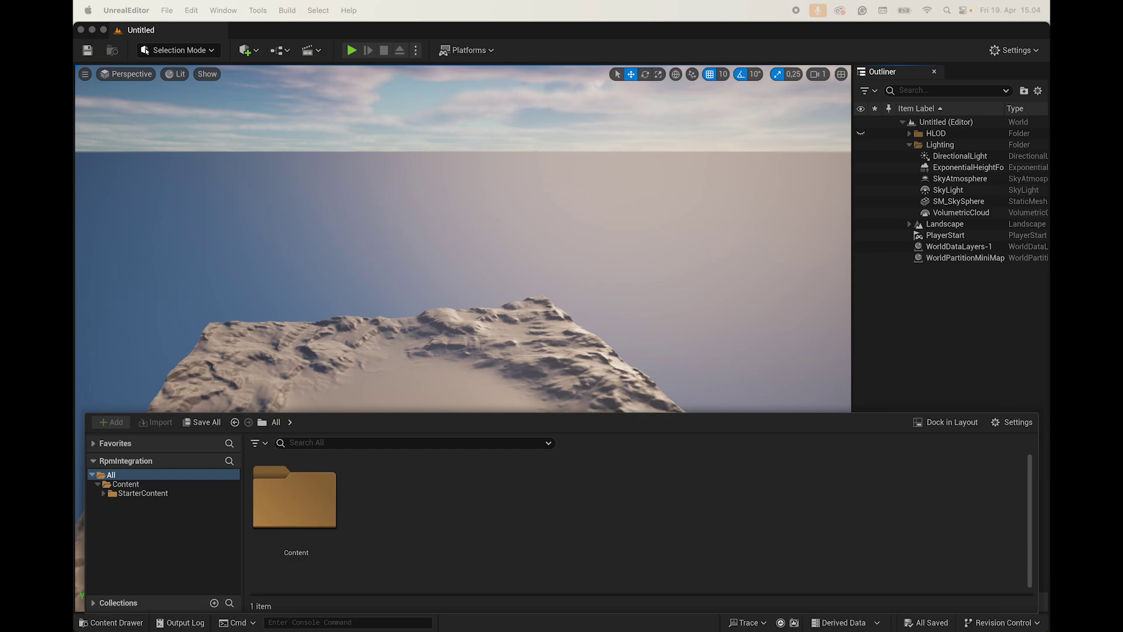
Enable Show Plugin Content and browse to Ready Player Me Content > QuickStart > Maps
click(878, 474)
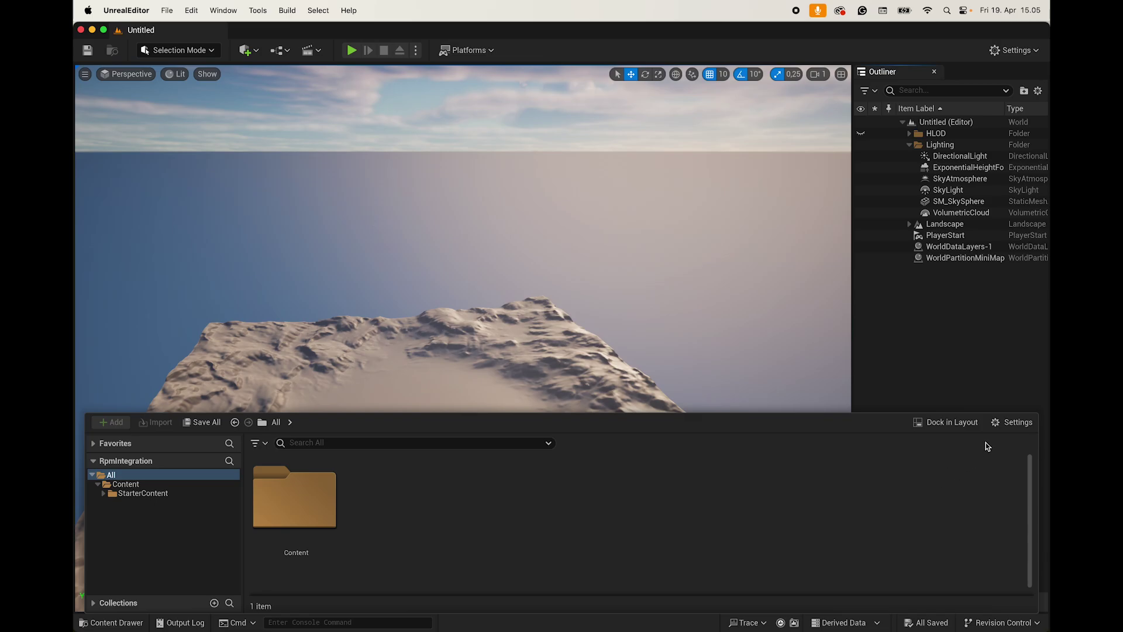
click(998, 423)
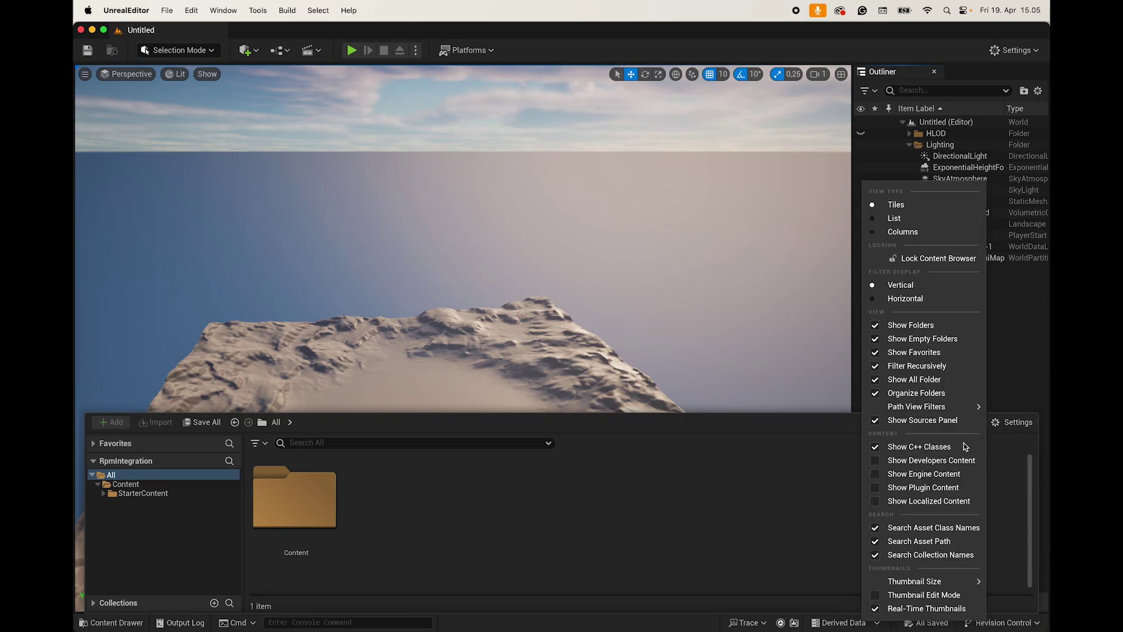
click(936, 488)
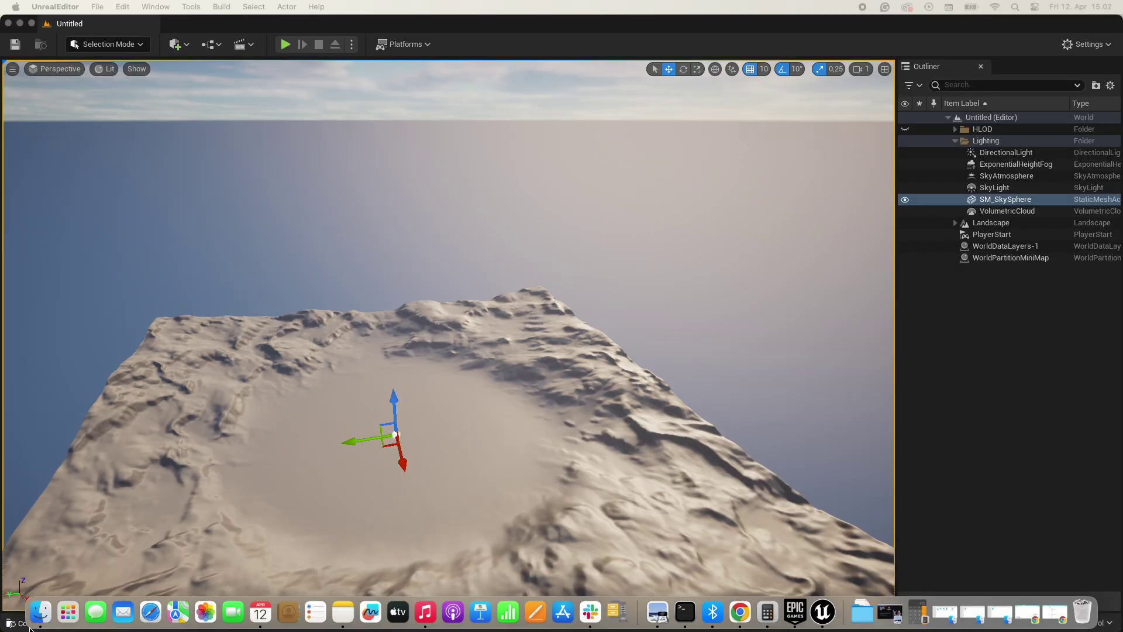
click(20, 622)
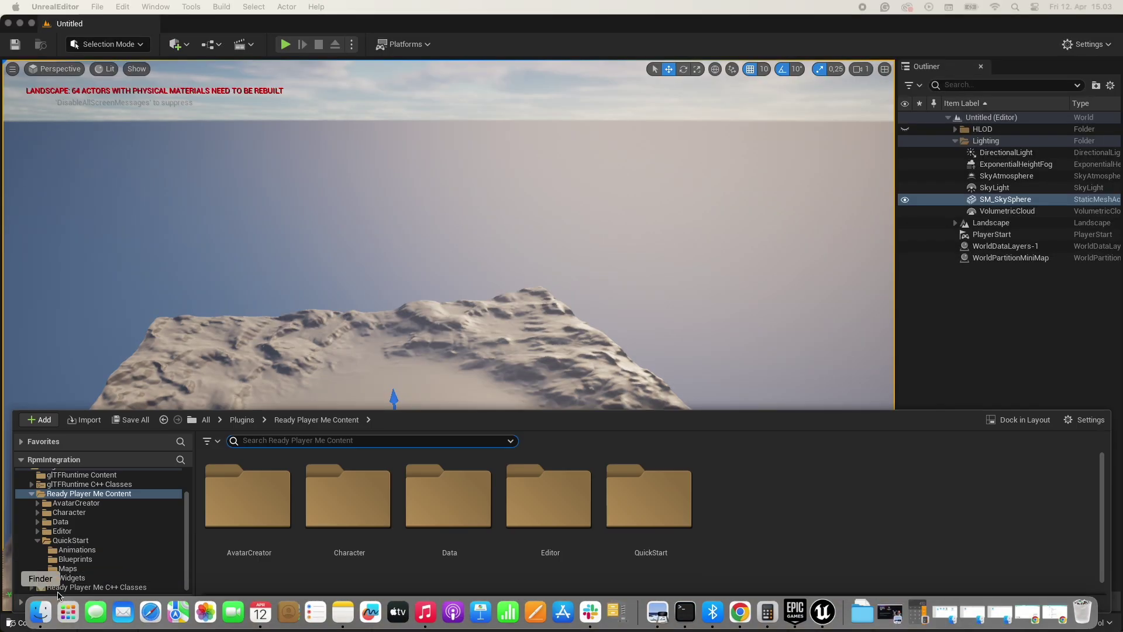
click(100, 495)
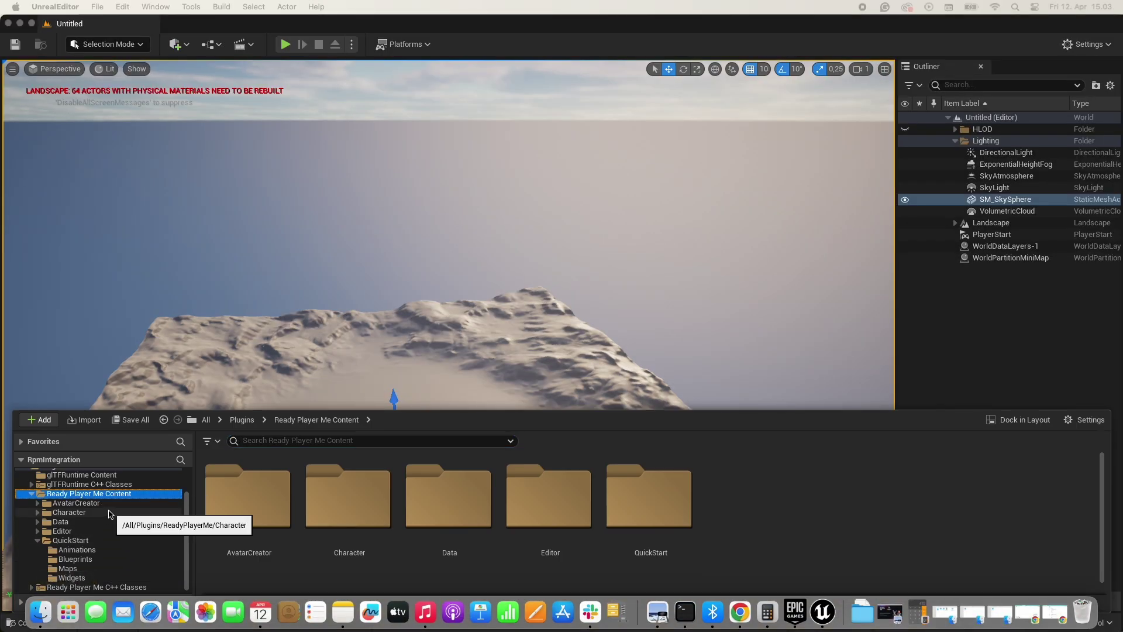
click(86, 546)
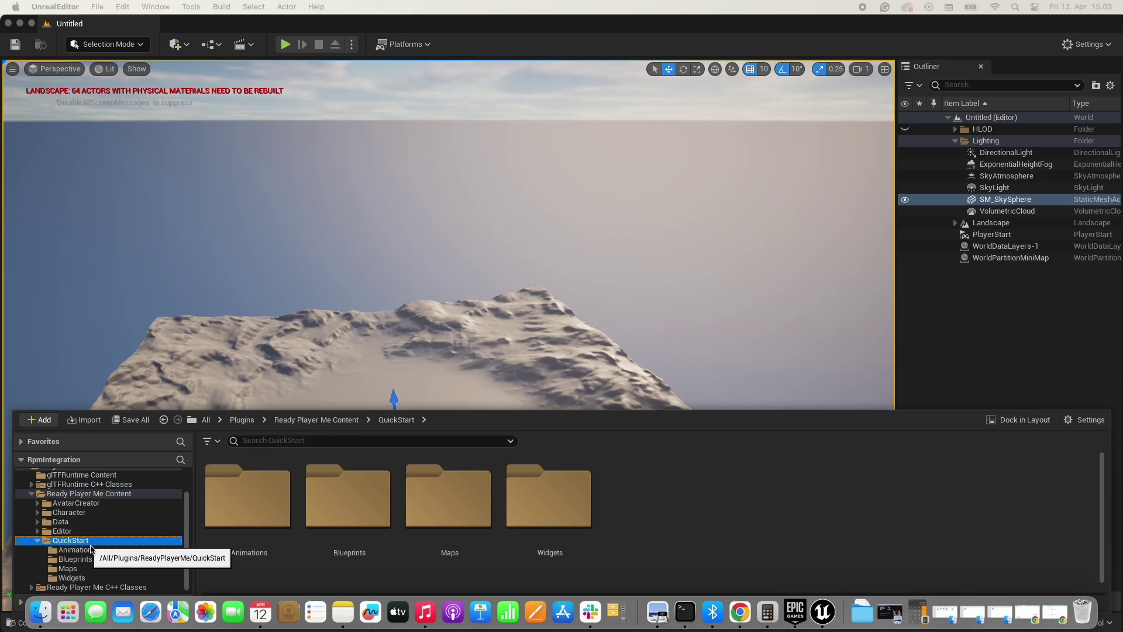
double_click(457, 531)
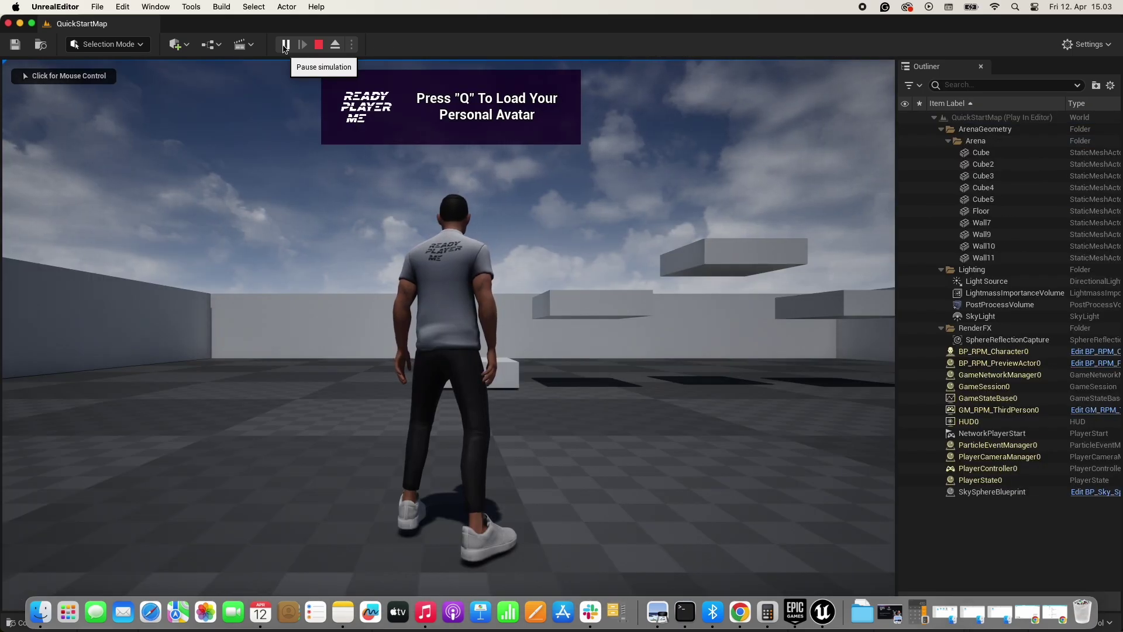
Play QuickStartMap, running the avatar backward and forward and making it jump
click(270, 188)
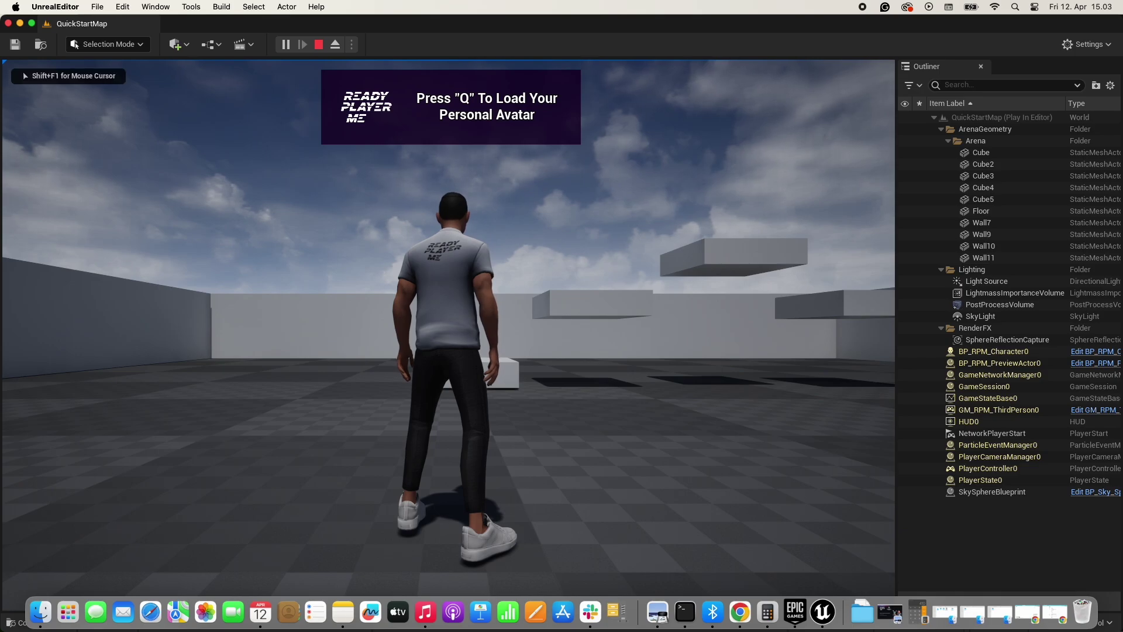
key(s)
key(space)
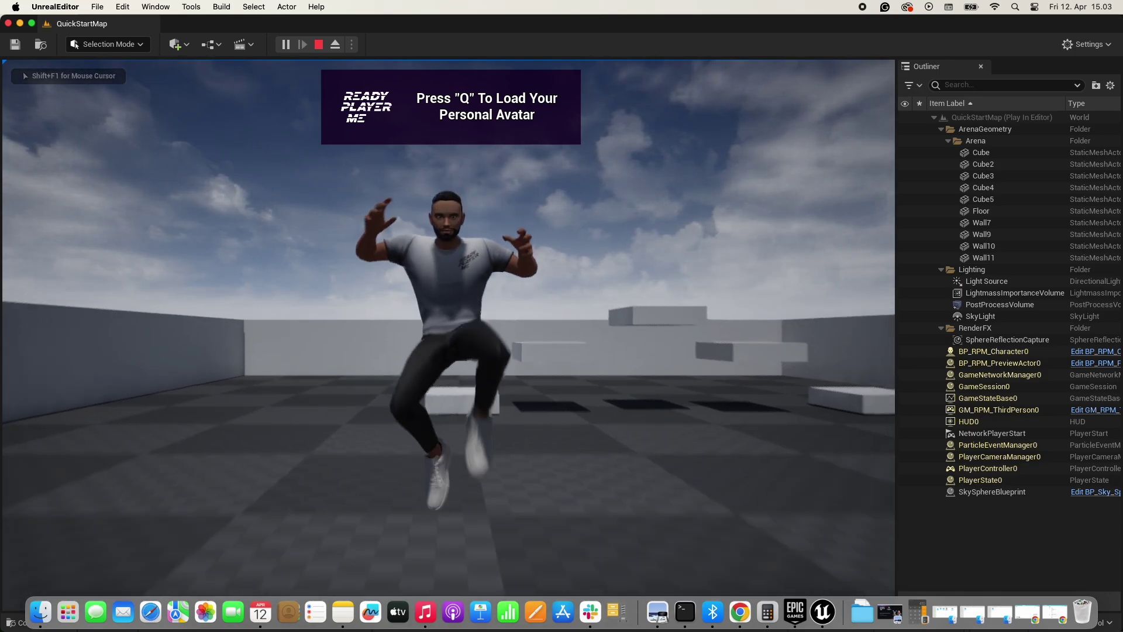
key(w)
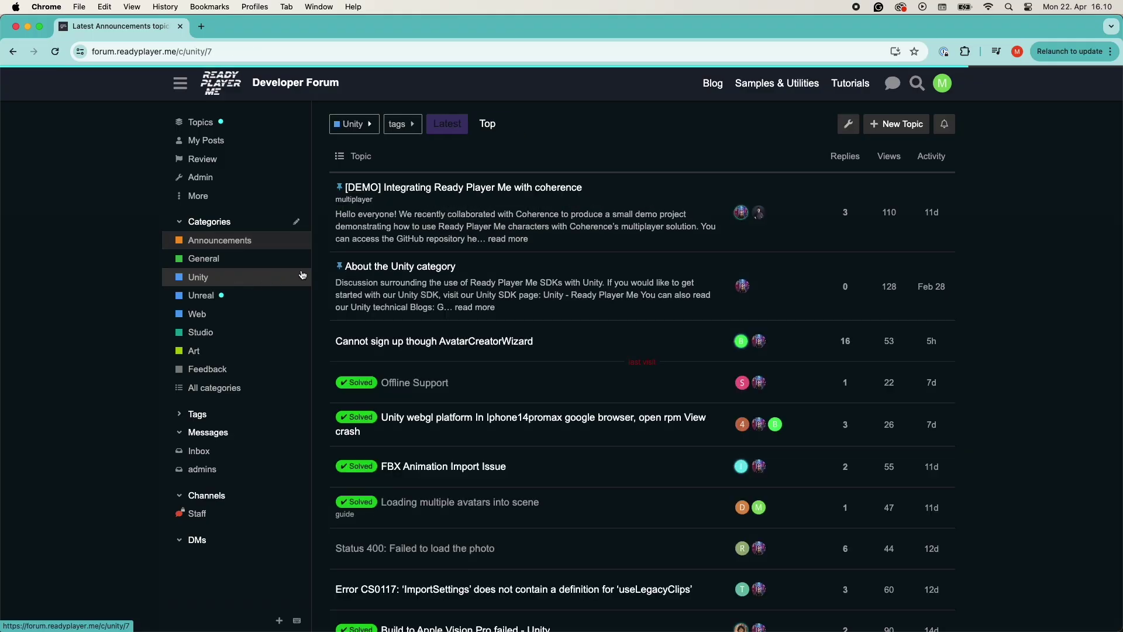
scroll(483, 250, down, 10)
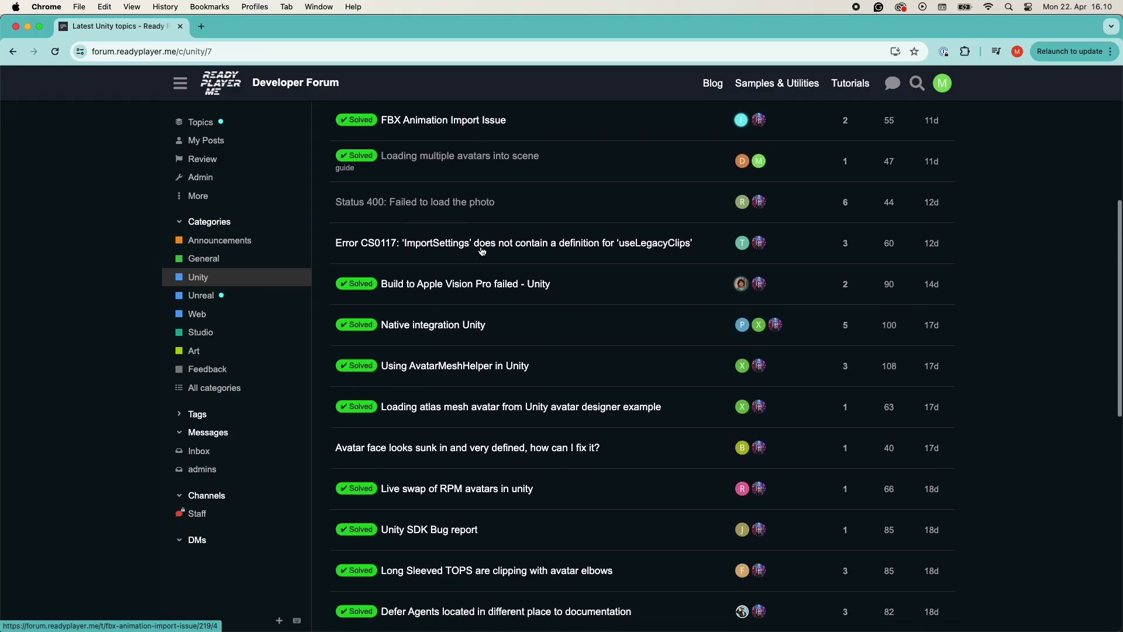